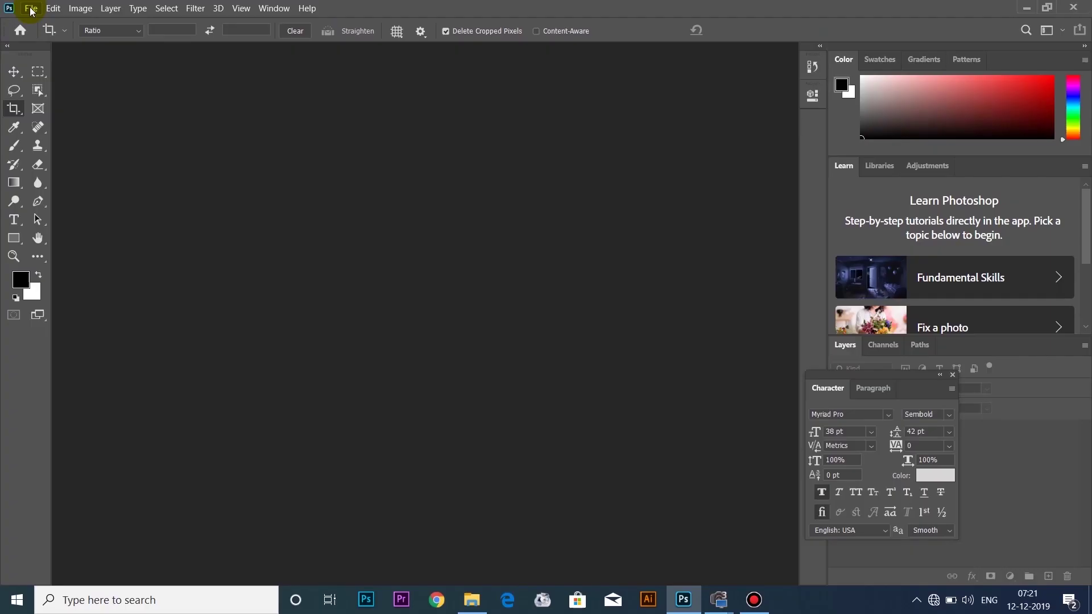
Step: Open File > New and dismiss the New Document settings
{"action": "left_click", "coordinate": [30, 8]}
{"action": "left_click", "coordinate": [26, 26]}
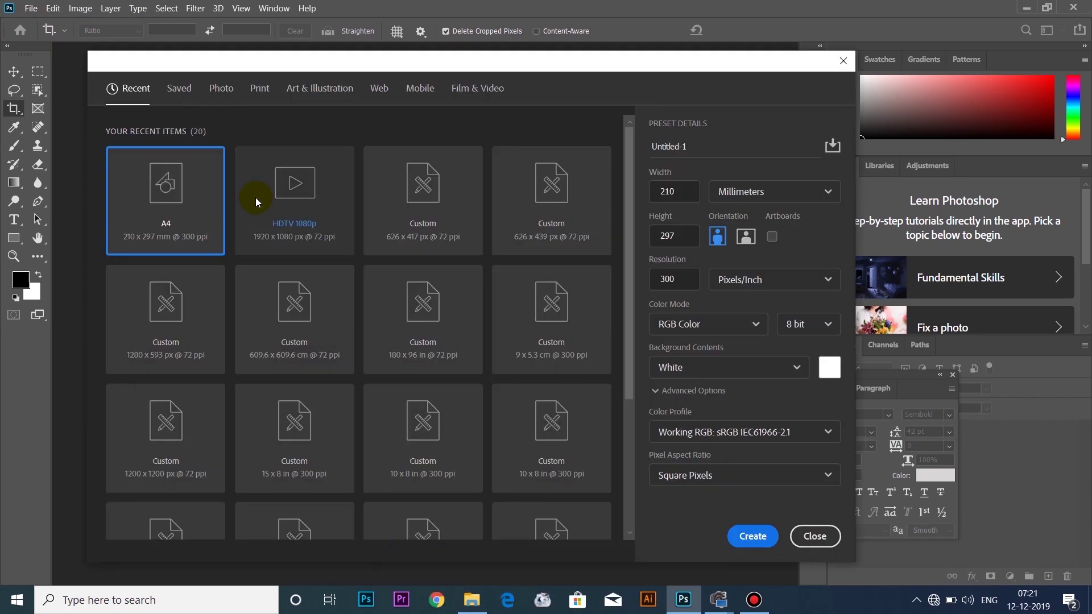
{"action": "key", "text": "Escape"}
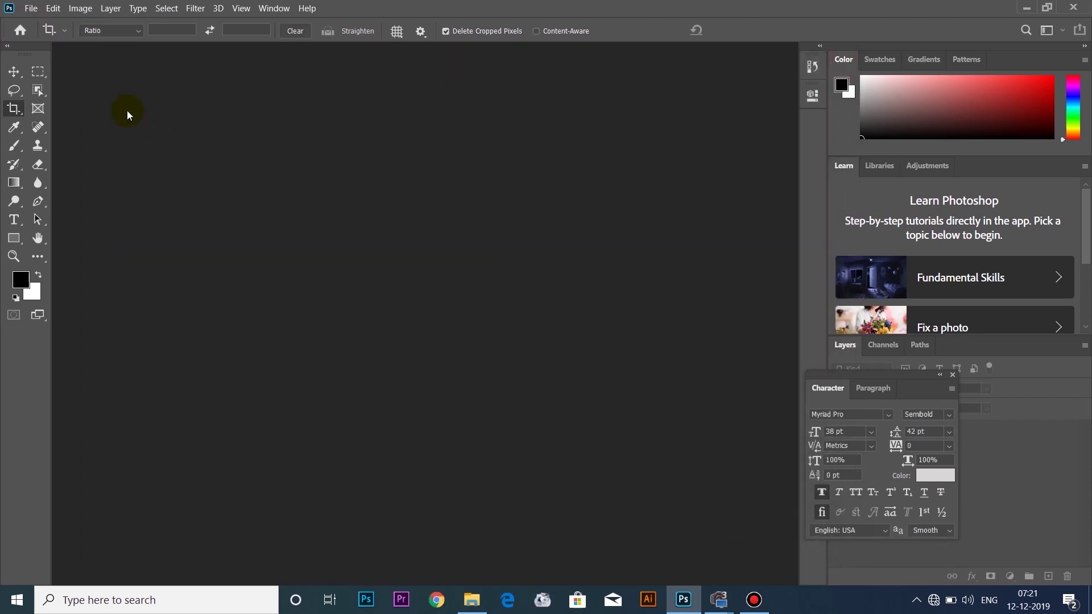
Step: Reopen New Document, browse Art & Illustration presets, close it, then recall the A4 preset with Ctrl+N
{"action": "left_click", "coordinate": [32, 9]}
{"action": "left_click", "coordinate": [296, 112]}
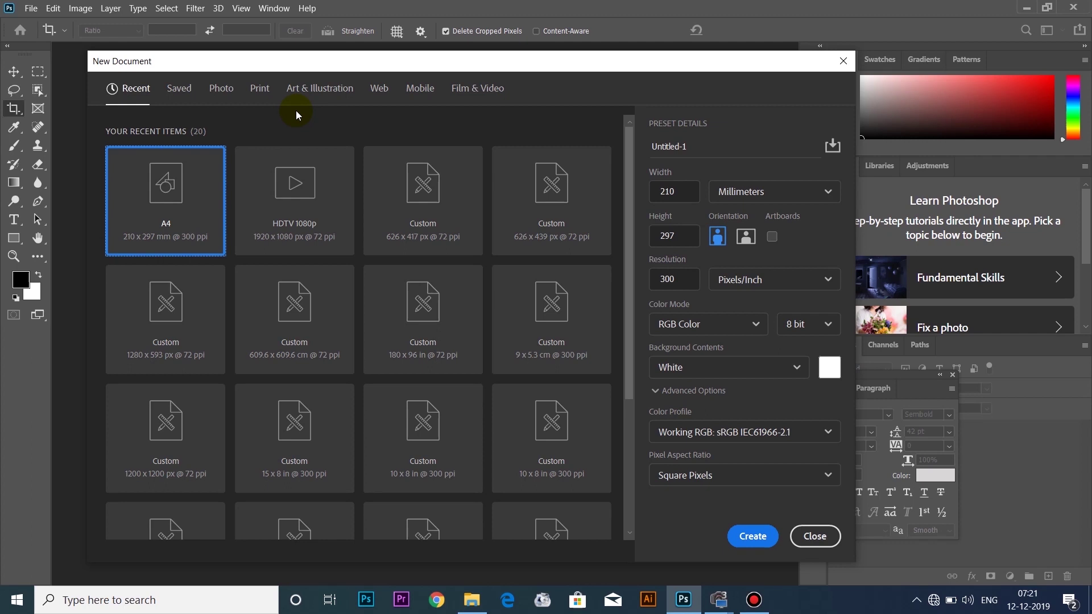
{"action": "left_click", "coordinate": [344, 77]}
{"action": "mouse_move", "coordinate": [351, 68]}
{"action": "left_mouse_down"}
{"action": "mouse_move", "coordinate": [342, 103]}
{"action": "mouse_move", "coordinate": [346, 56]}
{"action": "left_mouse_up"}
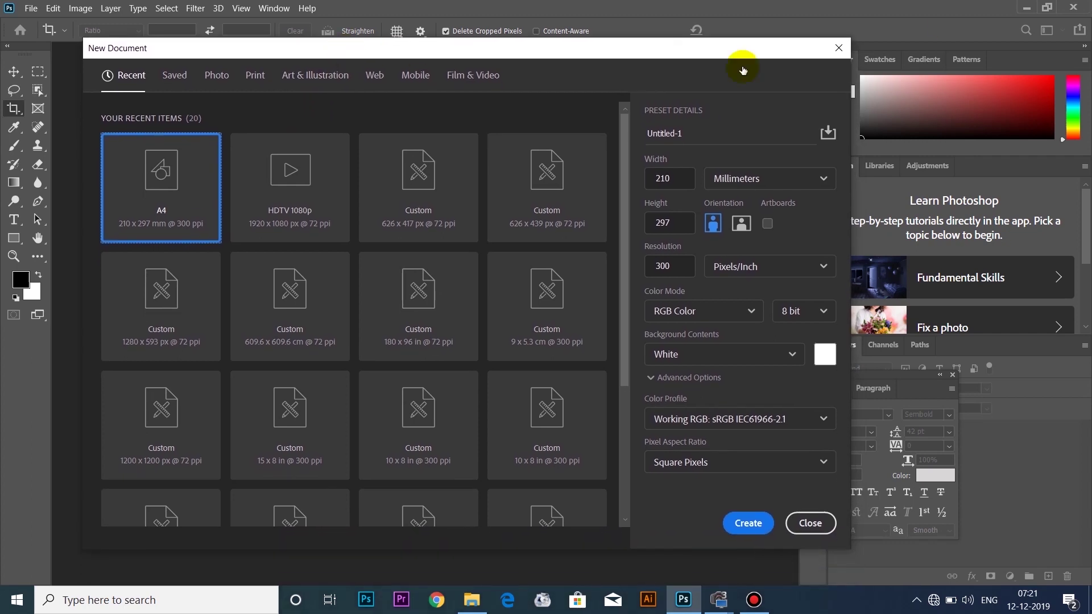
{"action": "left_click", "coordinate": [838, 48]}
{"action": "key", "text": "ctrl+n"}
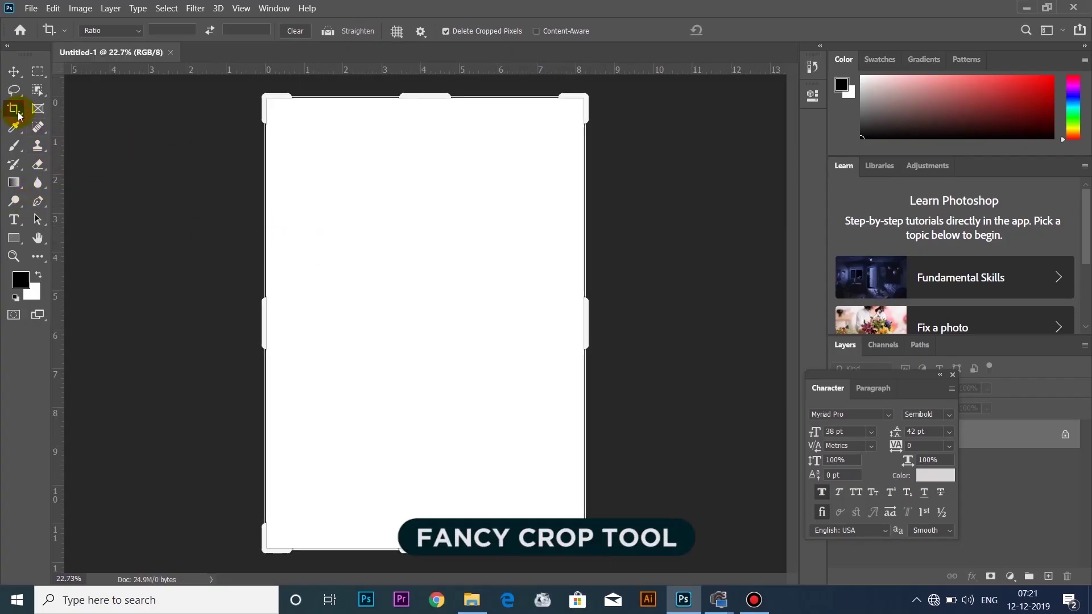
Step: Crop Untitled-1 shorter from the top and wider on the right, then save it
{"action": "left_click_drag", "start_coordinate": [578, 103], "coordinate": [580, 129]}
{"action": "left_click_drag", "start_coordinate": [586, 306], "coordinate": [606, 308]}
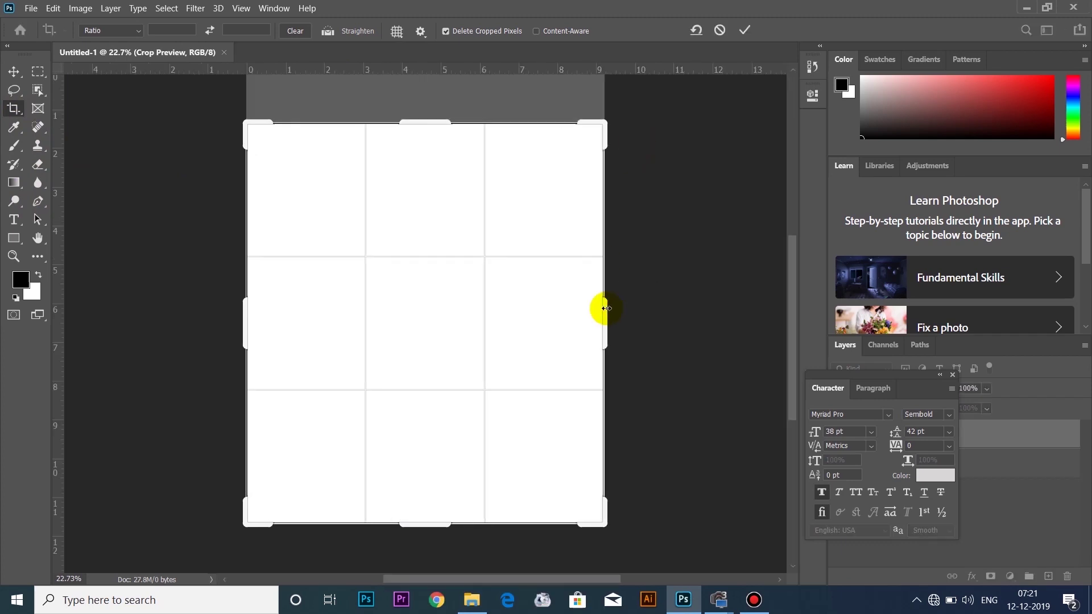
{"action": "key", "text": "Return"}
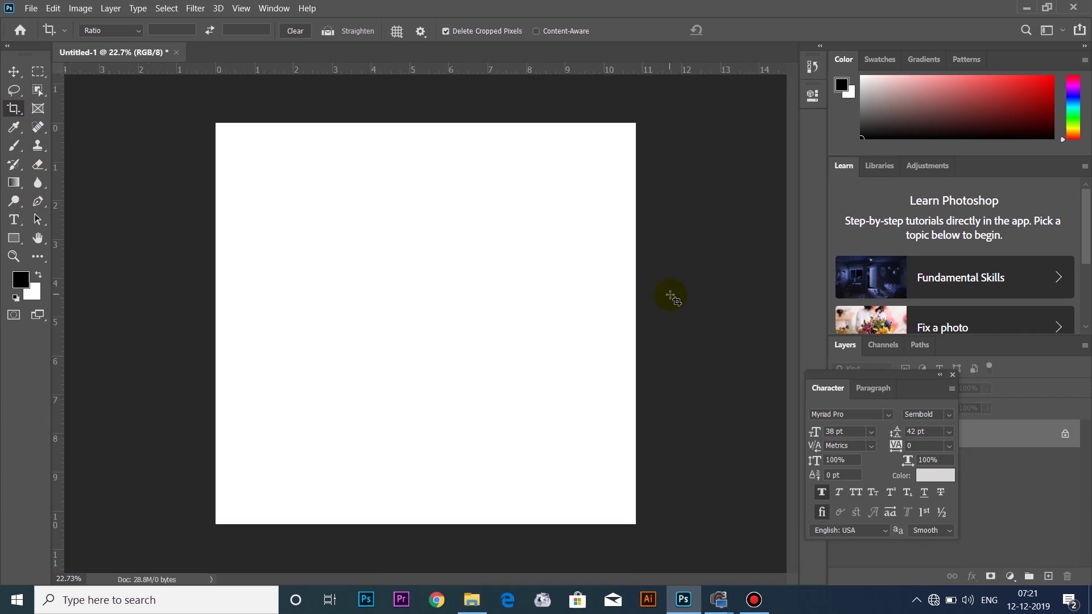
{"action": "left_click", "coordinate": [32, 9]}
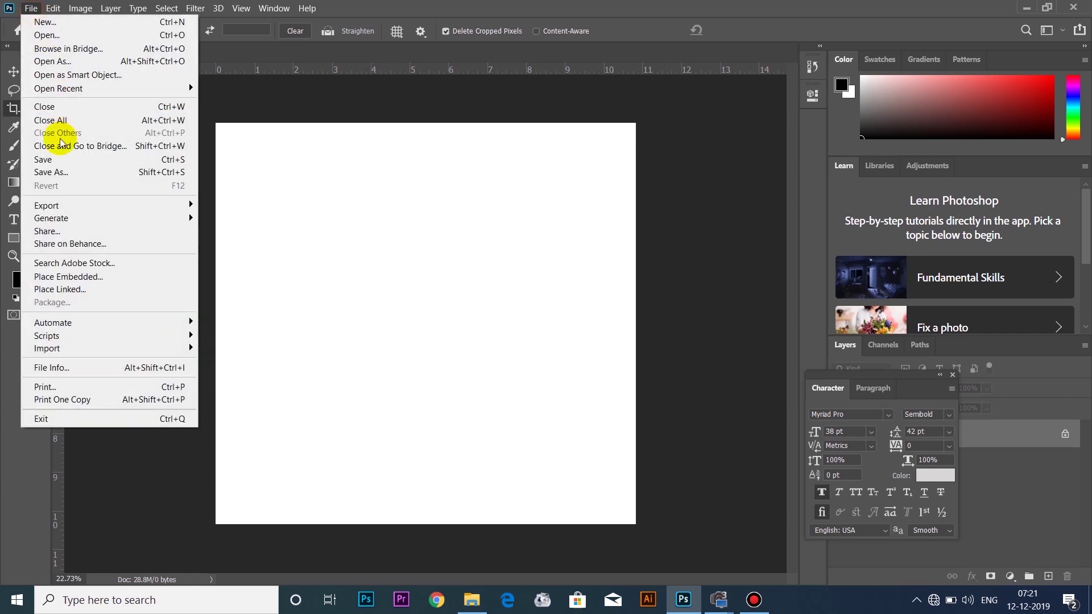
{"action": "left_click", "coordinate": [50, 159]}
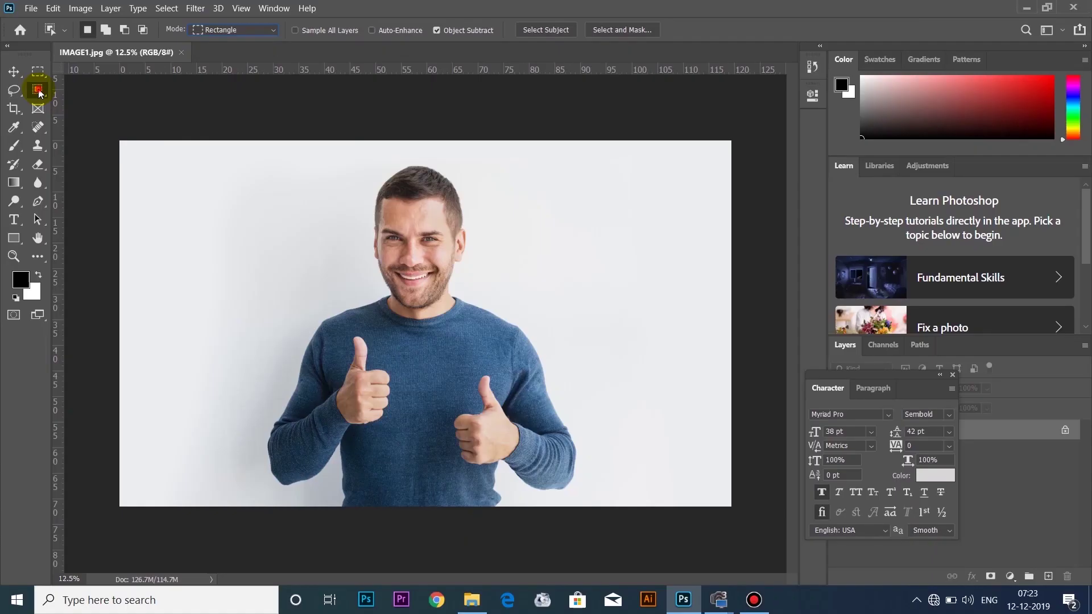
Step: Switch to the Object Selection Tool, box-select the man, then deselect
{"action": "right_click", "coordinate": [38, 90]}
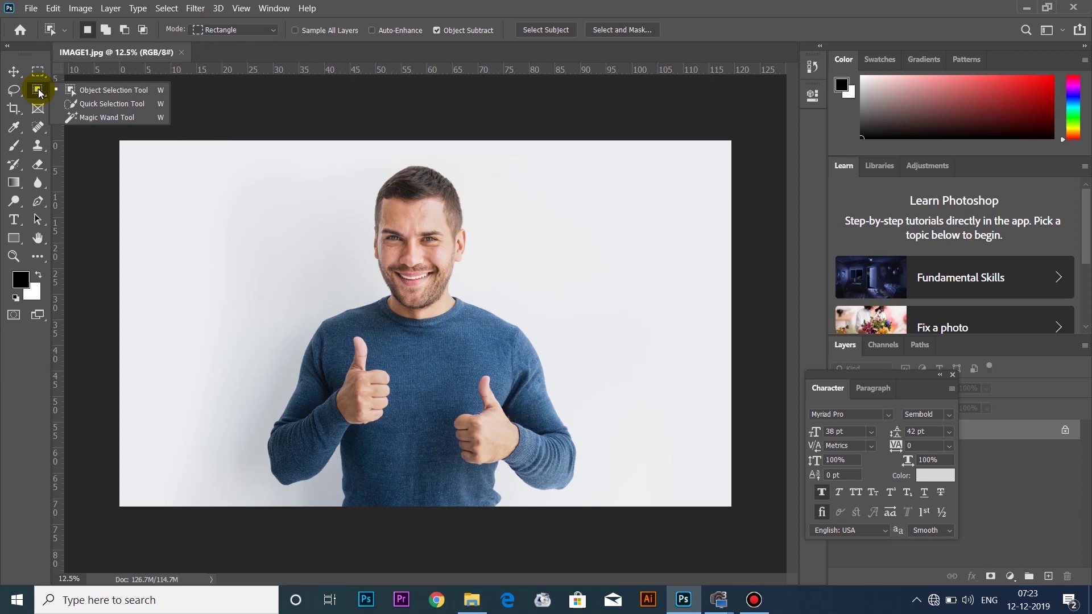
{"action": "left_click", "coordinate": [84, 94]}
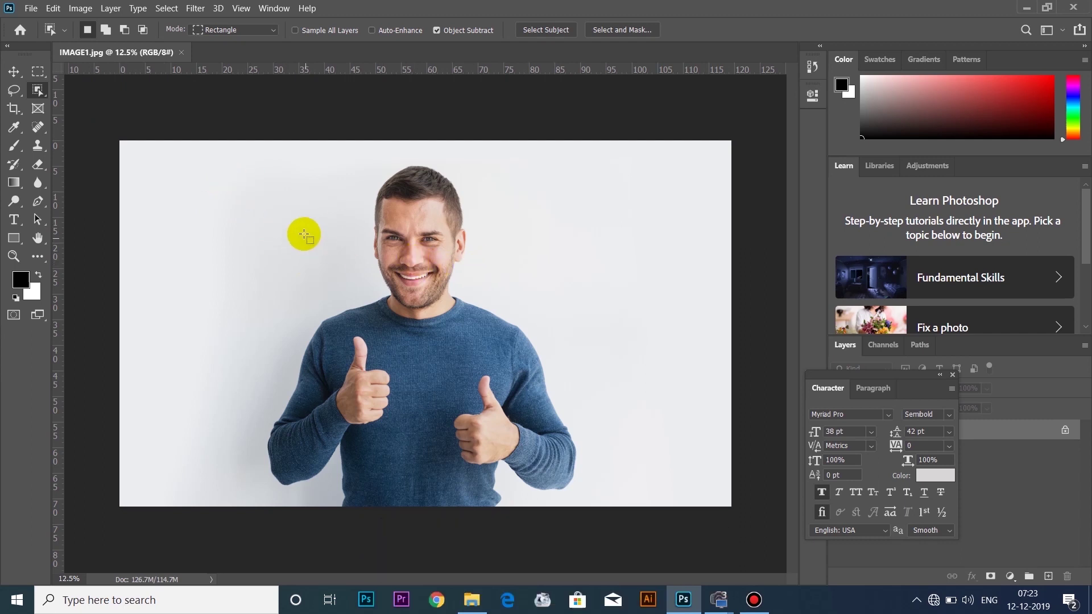
{"action": "left_click_drag", "start_coordinate": [238, 161], "coordinate": [584, 524]}
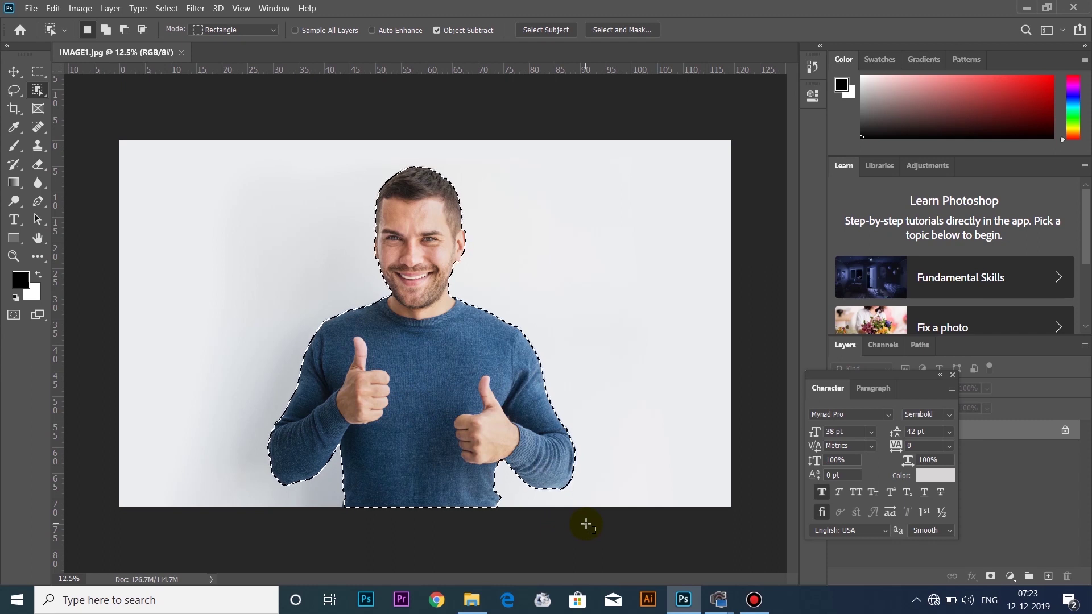
{"action": "key", "text": "ctrl+d"}
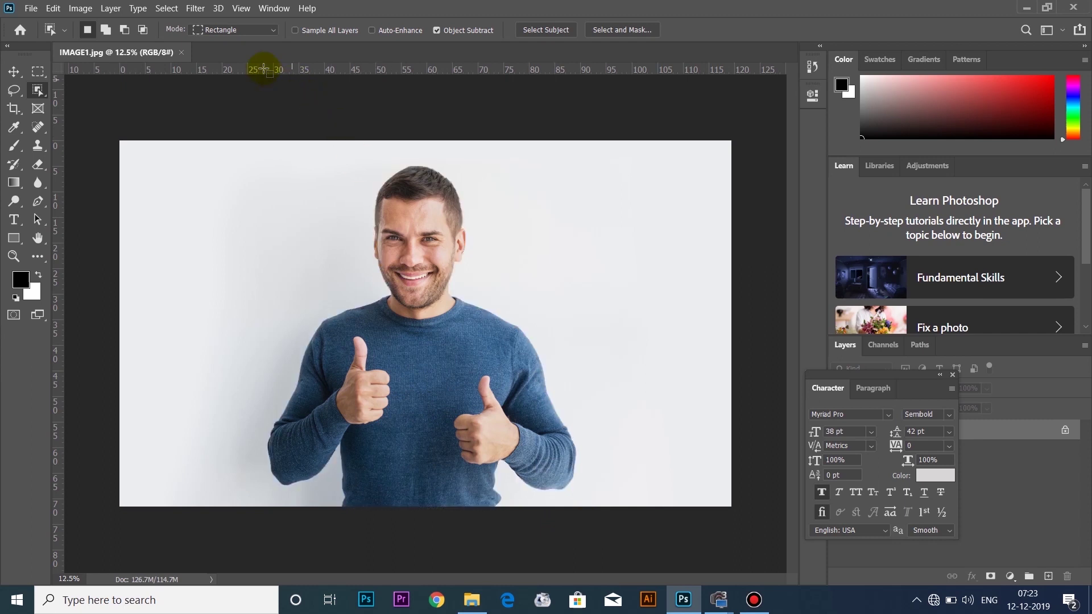
Step: Set Object Selection mode to Lasso and loosely trace around the man to select him
{"action": "left_click", "coordinate": [241, 31]}
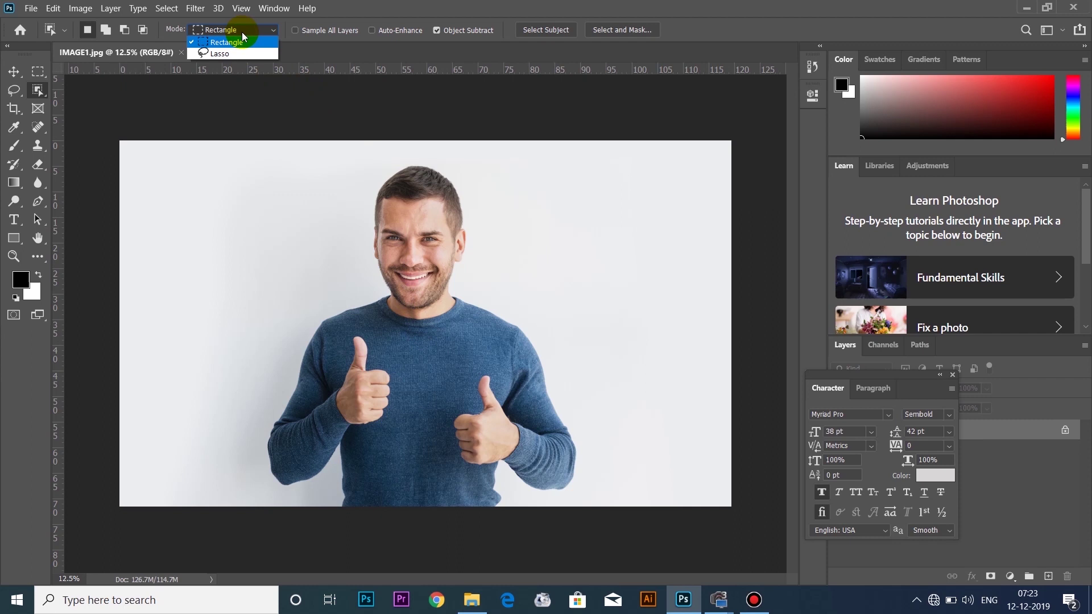
{"action": "left_click", "coordinate": [221, 55]}
{"action": "left_click_drag", "start_coordinate": [282, 187], "coordinate": [518, 217]}
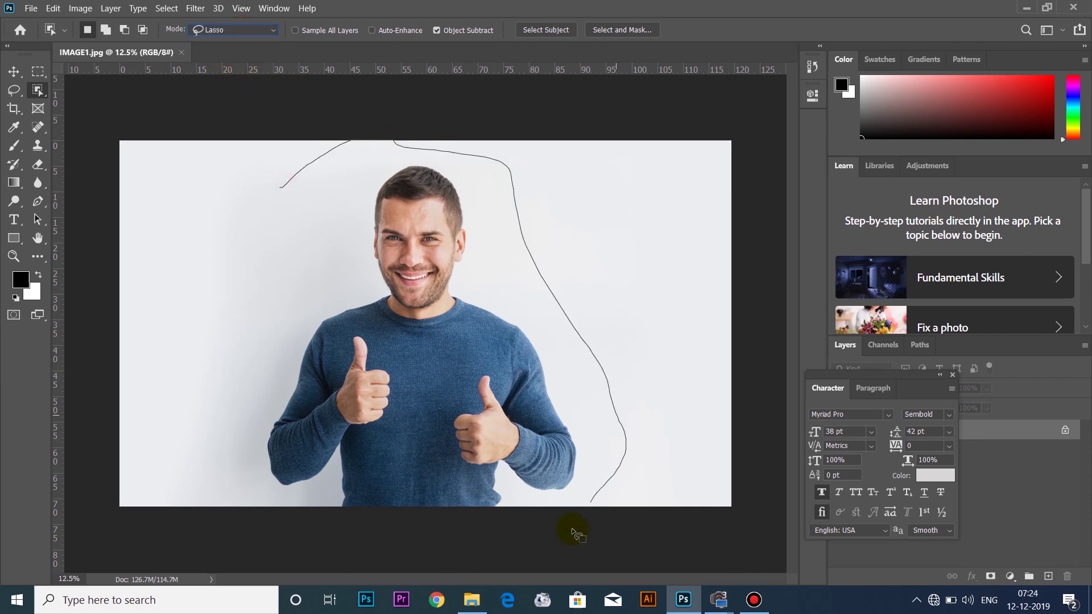
{"action": "left_click_drag", "start_coordinate": [287, 172], "coordinate": [286, 174]}
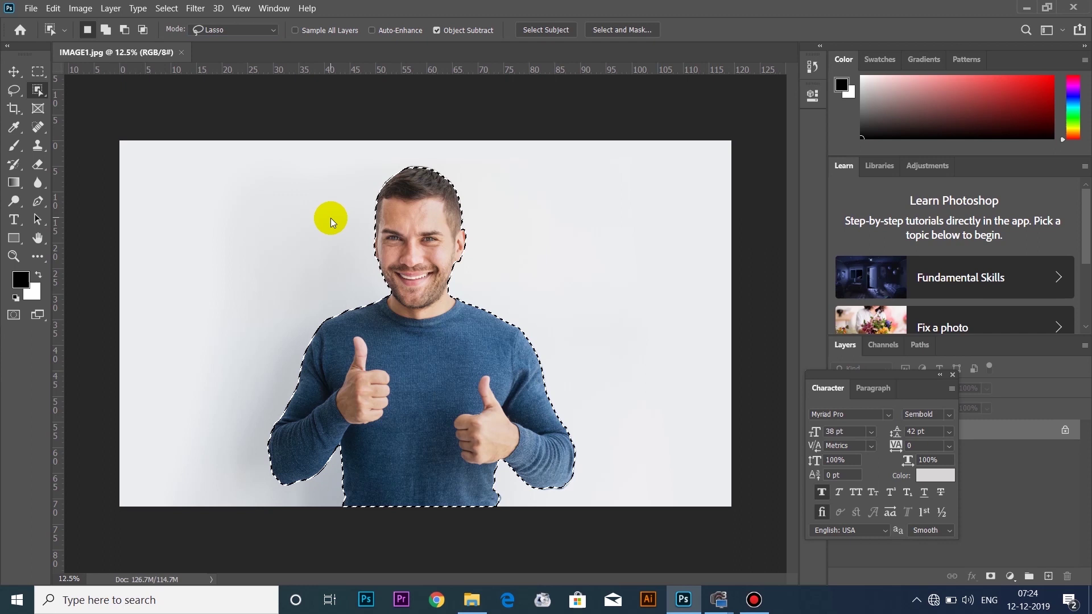
{"action": "key", "text": "ctrl+o"}
Step: Open 2339775.jpg and, in Rectangle mode, box-select the standing mug
{"action": "left_click", "coordinate": [244, 128]}
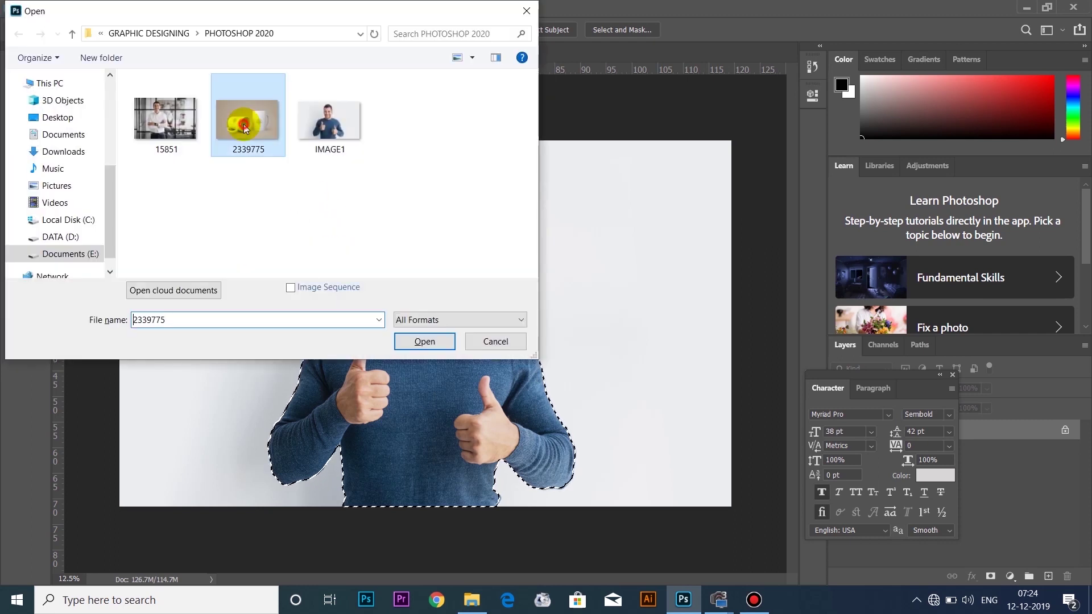
{"action": "double_click", "coordinate": [244, 124]}
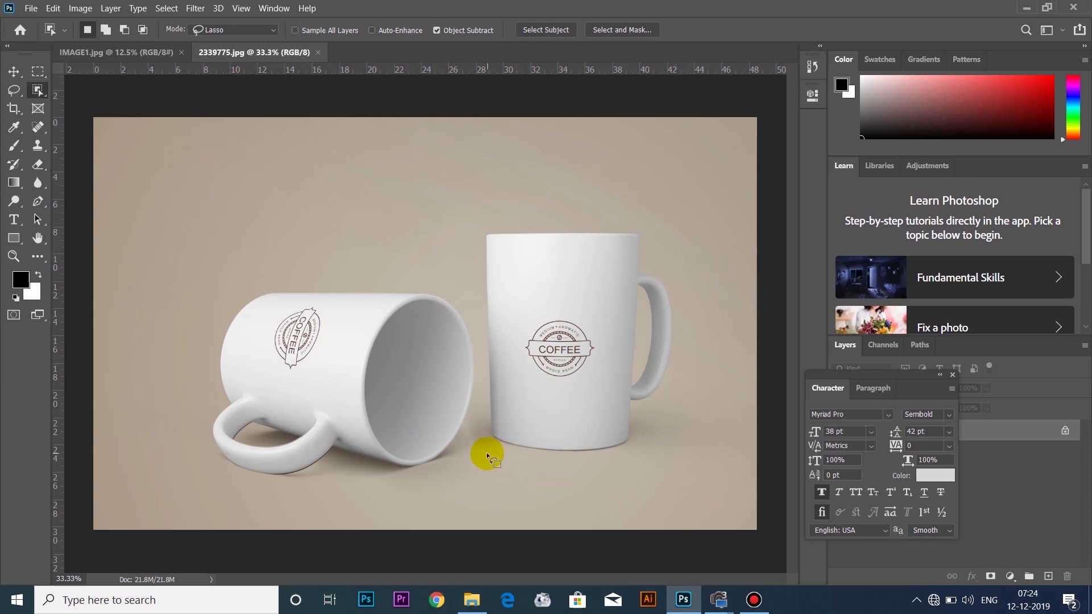
{"action": "left_click", "coordinate": [219, 38]}
{"action": "left_click", "coordinate": [220, 43]}
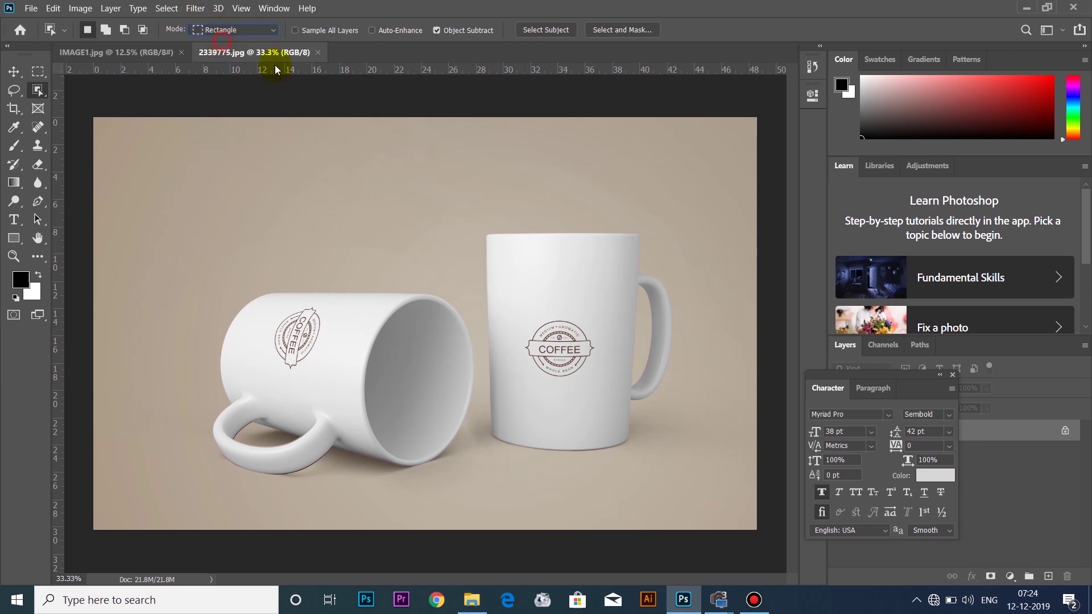
{"action": "mouse_move", "coordinate": [471, 217]}
{"action": "left_mouse_down"}
{"action": "mouse_move", "coordinate": [629, 480]}
{"action": "mouse_move", "coordinate": [684, 478]}
{"action": "left_mouse_up"}
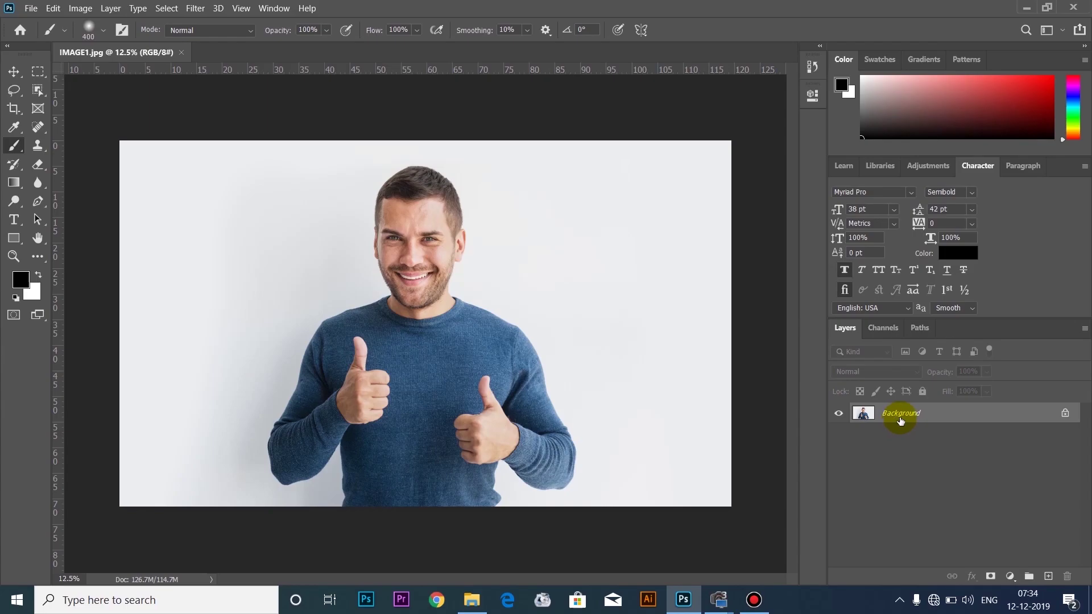
Step: Convert IMAGE1's Background into Layer 0 and show its Properties Quick Actions
{"action": "double_click", "coordinate": [900, 419]}
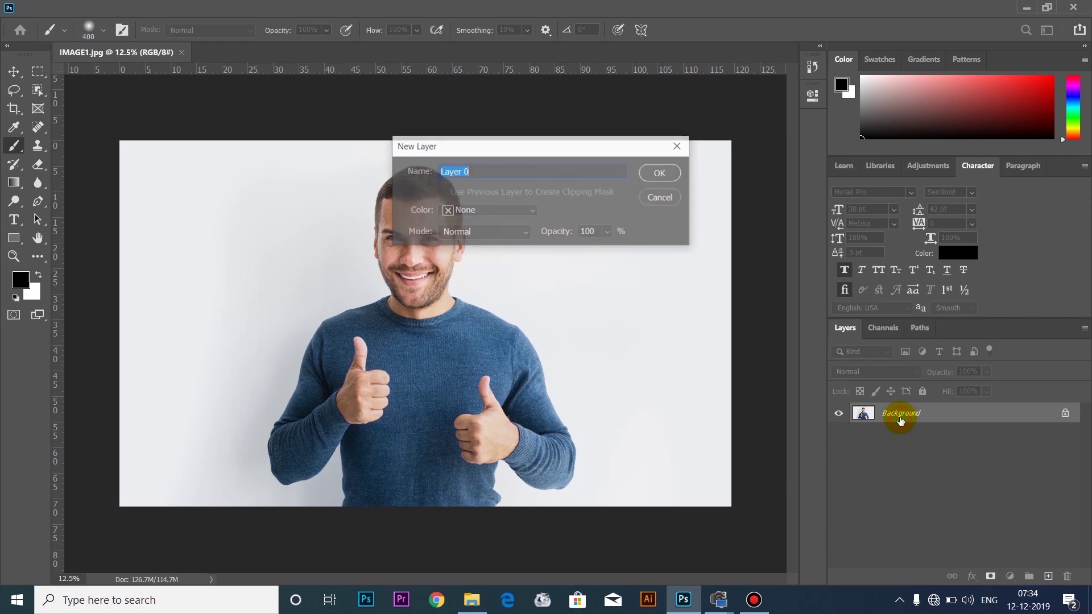
{"action": "left_click", "coordinate": [670, 173]}
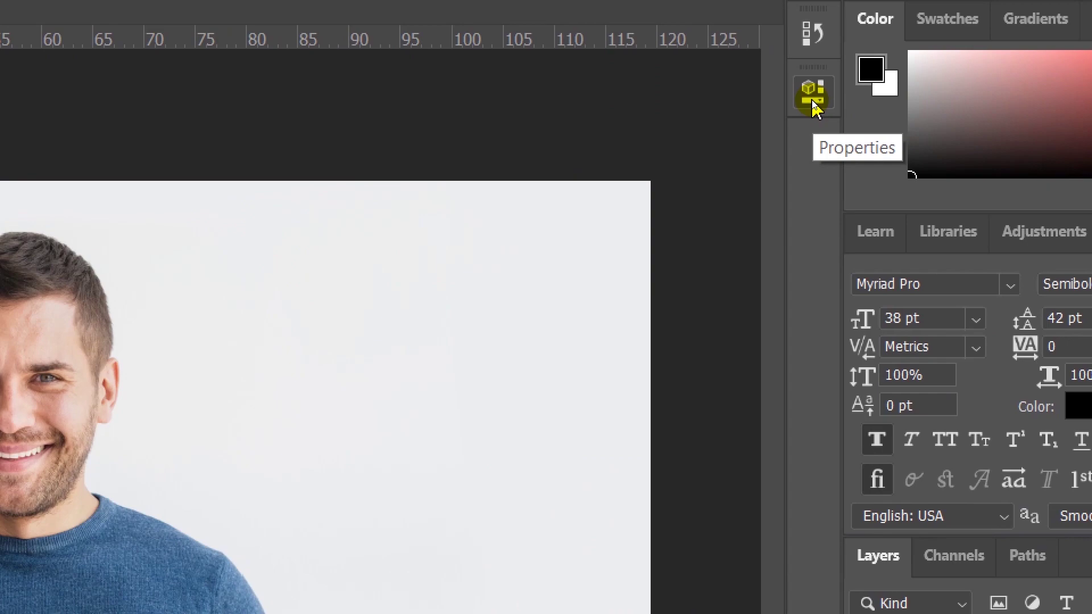
{"action": "left_click", "coordinate": [812, 100]}
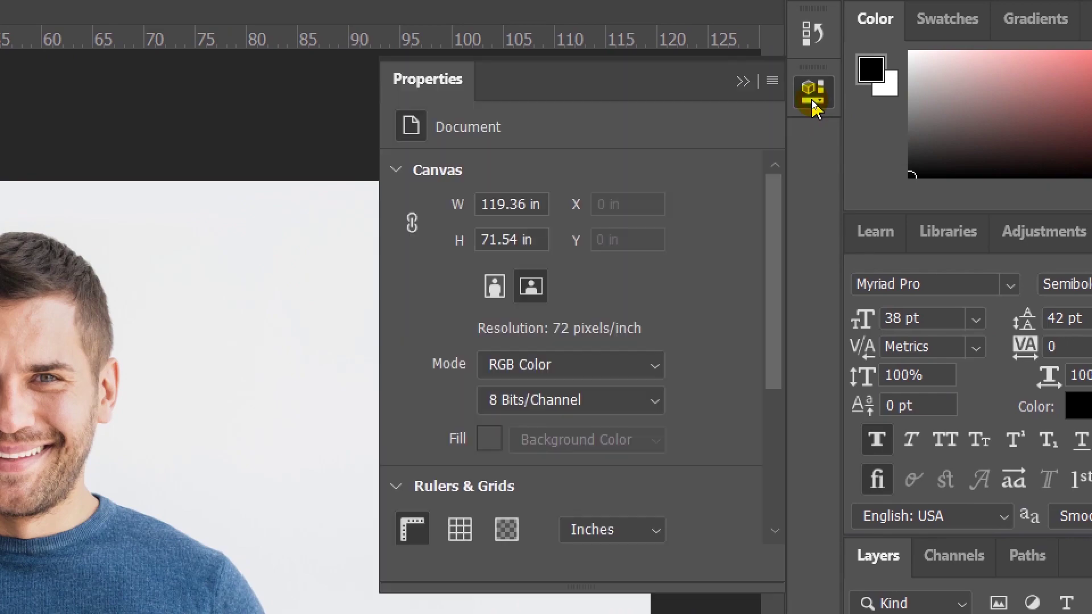
{"action": "left_click", "coordinate": [274, 8]}
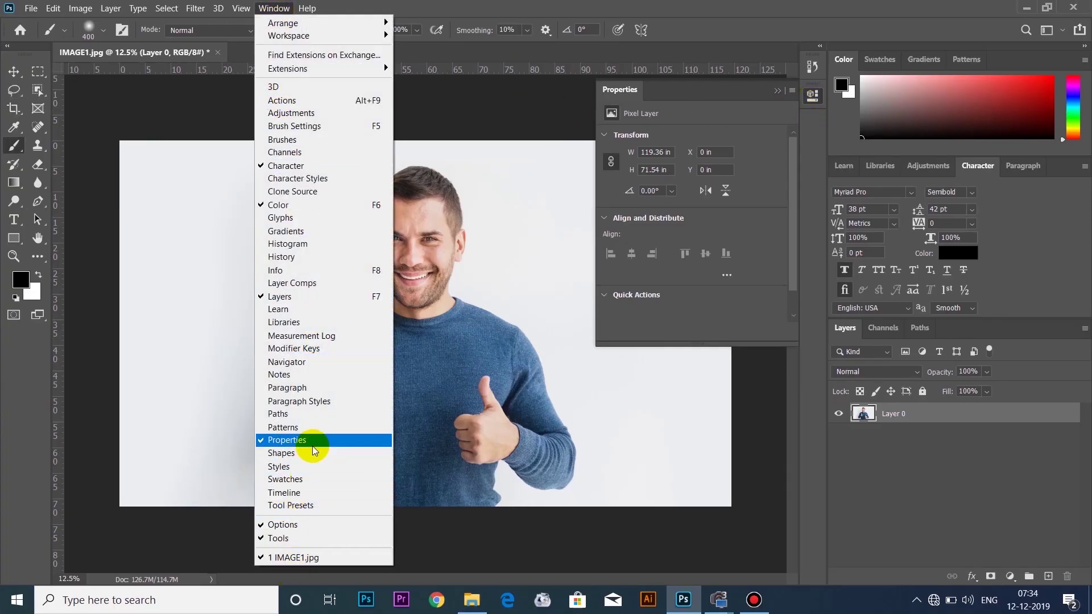
{"action": "left_click", "coordinate": [488, 312]}
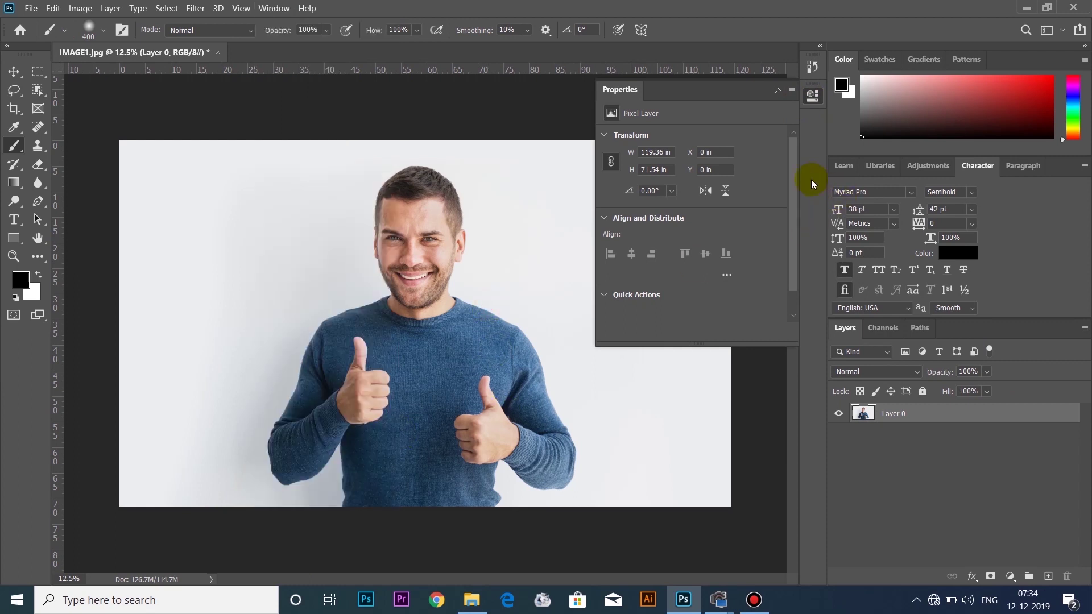
{"action": "scroll", "coordinate": [791, 185], "scroll_direction": "down", "scroll_amount": 1}
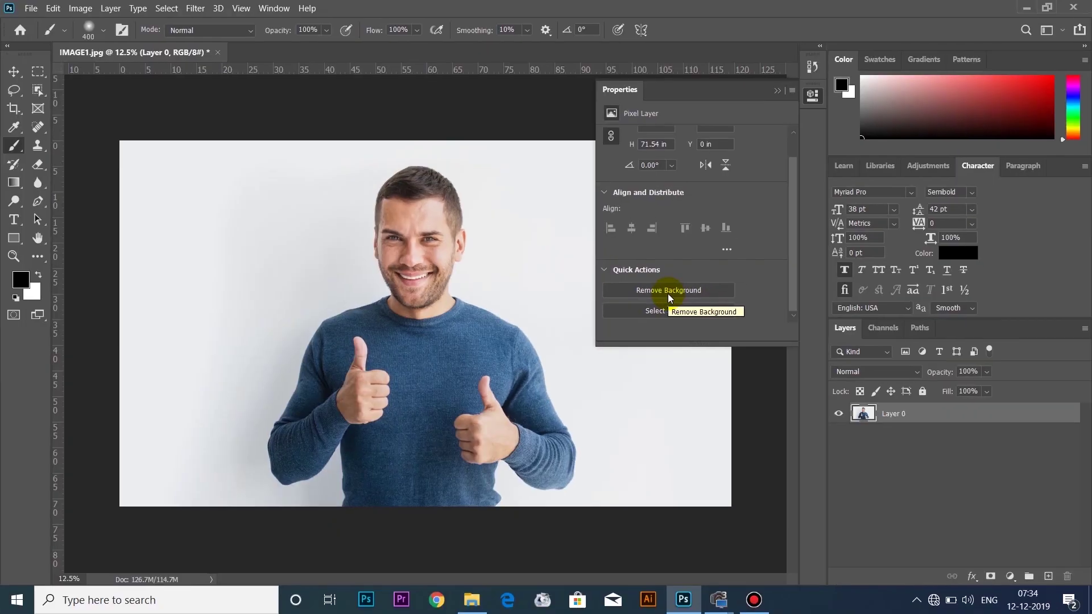
Step: Apply Remove Background on Layer 0, then test and undo a mask stroke on the shoulder
{"action": "left_click", "coordinate": [669, 291]}
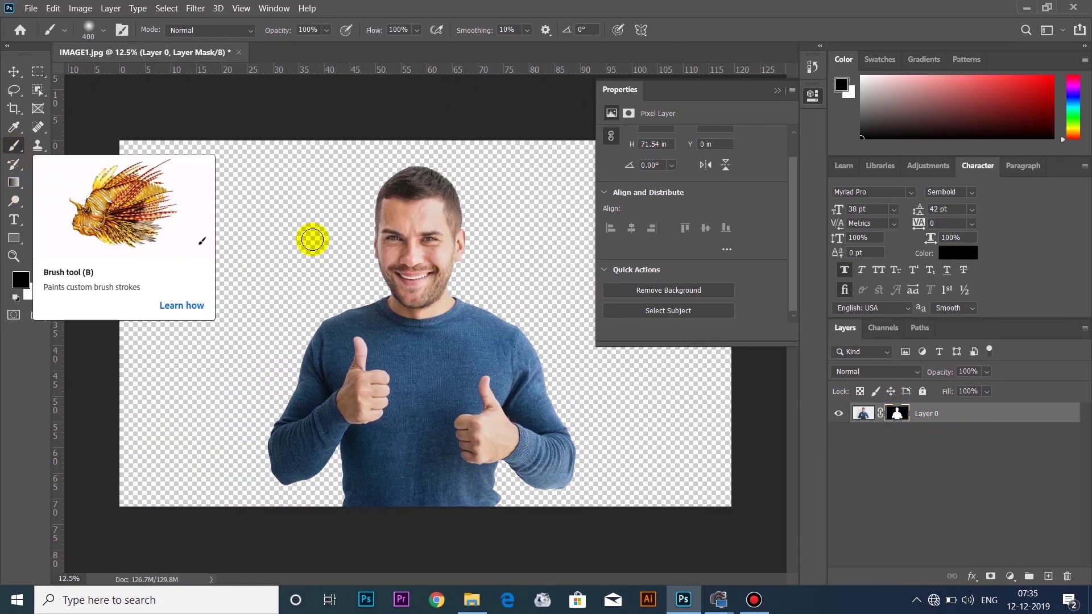
{"action": "mouse_move", "coordinate": [531, 331]}
{"action": "left_mouse_down"}
{"action": "mouse_move", "coordinate": [500, 310]}
{"action": "mouse_move", "coordinate": [556, 374]}
{"action": "mouse_move", "coordinate": [507, 347]}
{"action": "mouse_move", "coordinate": [509, 381]}
{"action": "left_mouse_up"}
{"action": "key", "text": "ctrl+z"}
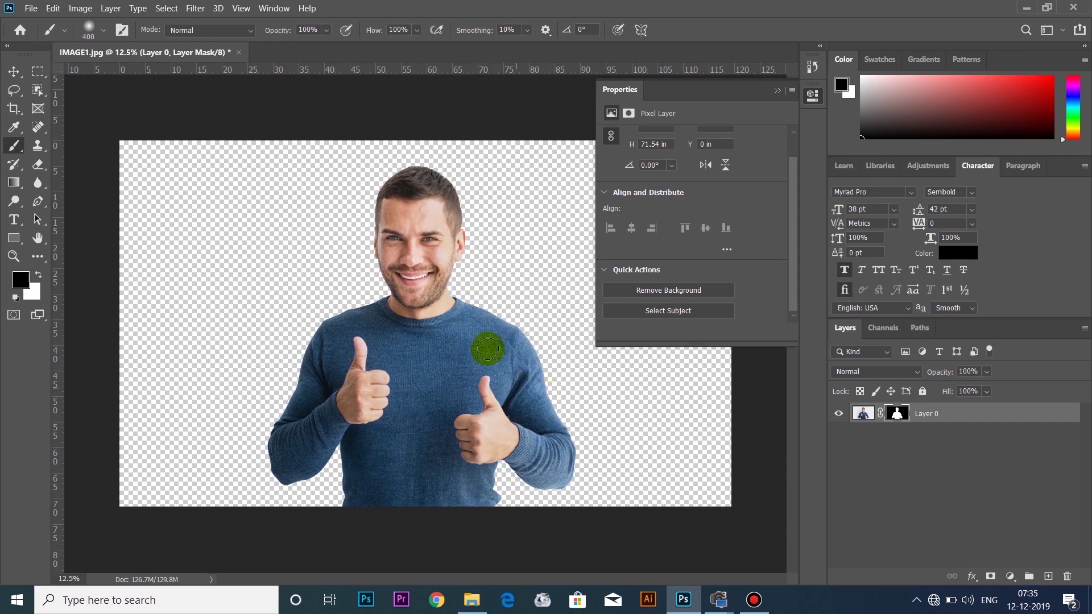
{"action": "scroll", "coordinate": [472, 278], "scroll_direction": "up", "scroll_amount": 8}
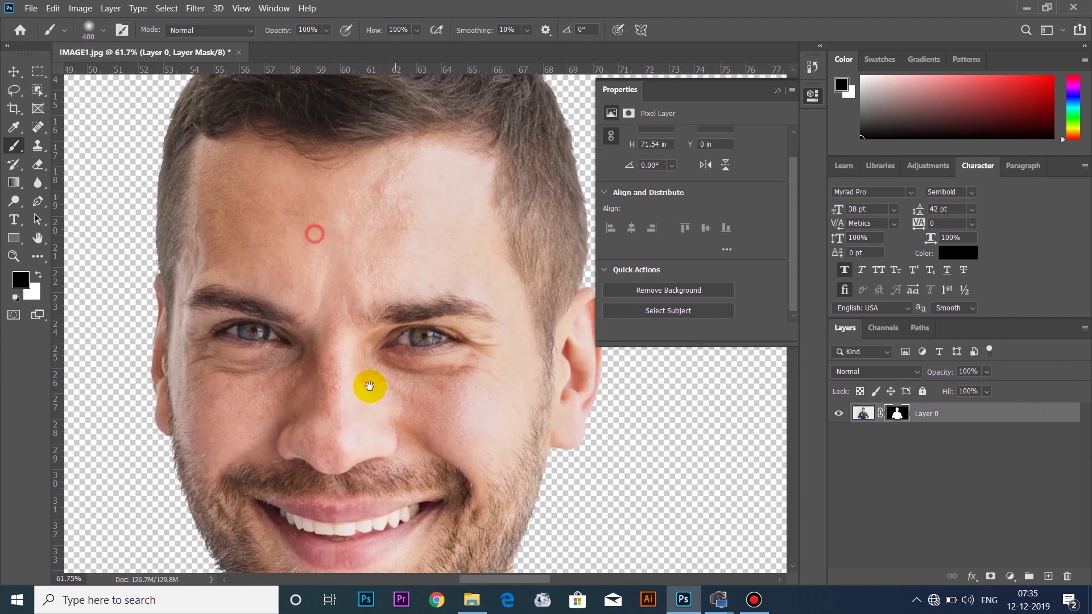
Step: Zoom into the hair edge, shrink the brush to 9 px, pan along it, then zoom out
{"action": "scroll", "coordinate": [462, 346], "scroll_direction": "up", "scroll_amount": 10}
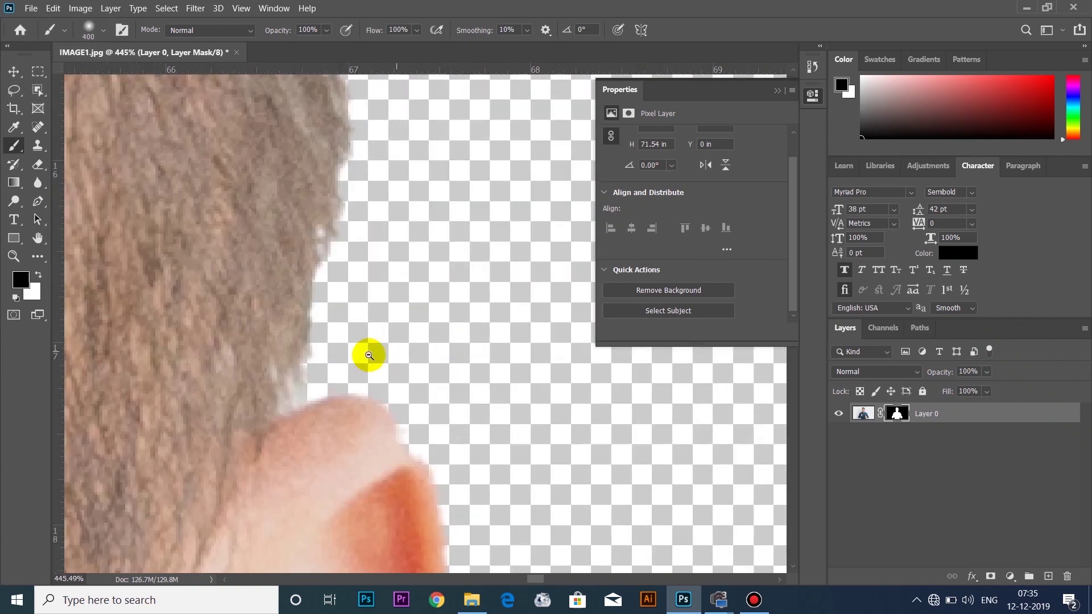
{"action": "key", "text": "bracketleft"}
{"action": "key", "text": "bracketleft"}
{"action": "key", "text": "bracketleft"}
{"action": "key", "text": "bracketleft"}
{"action": "key", "text": "bracketleft"}
{"action": "key", "text": "bracketleft"}
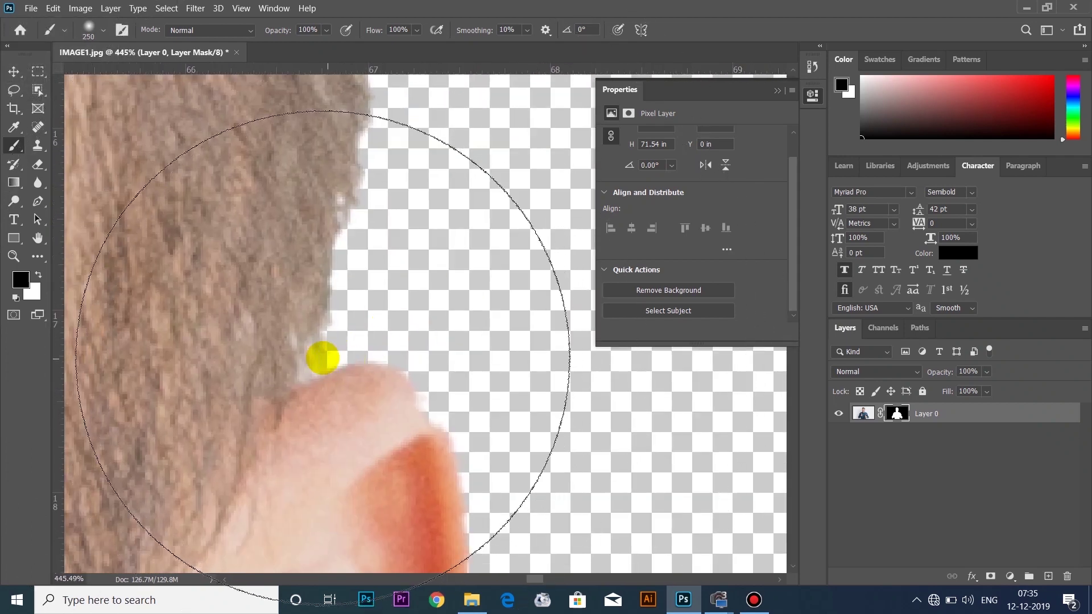
{"action": "key", "text": "bracketleft"}
{"action": "key", "text": "bracketleft"}
{"action": "key", "text": "bracketleft"}
{"action": "key", "text": "bracketleft"}
{"action": "key", "text": "bracketleft"}
{"action": "key", "text": "bracketleft"}
{"action": "key", "text": "bracketleft"}
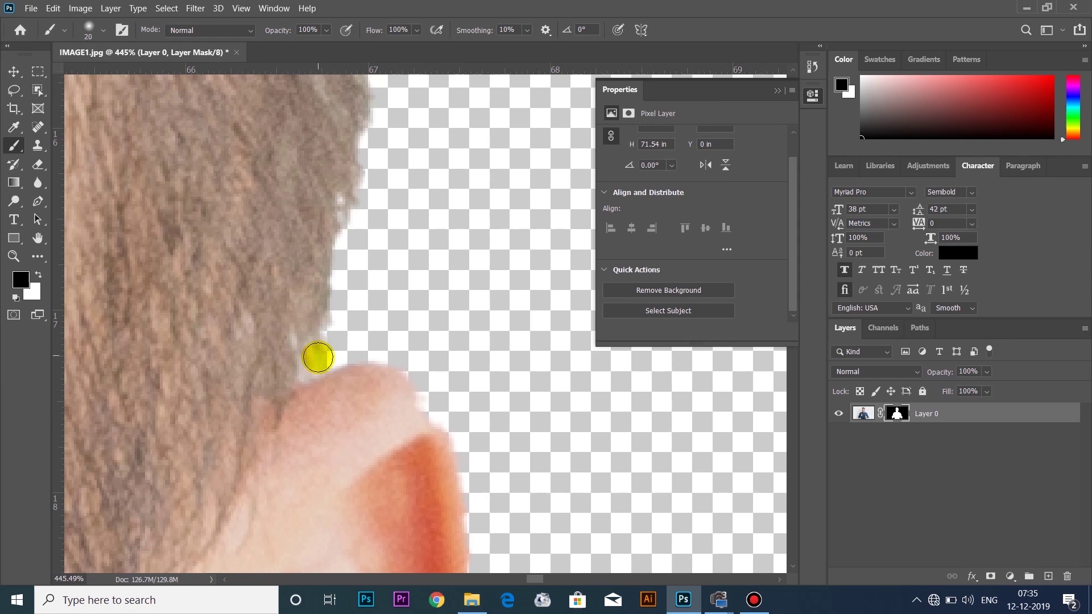
{"action": "key", "text": "bracketleft"}
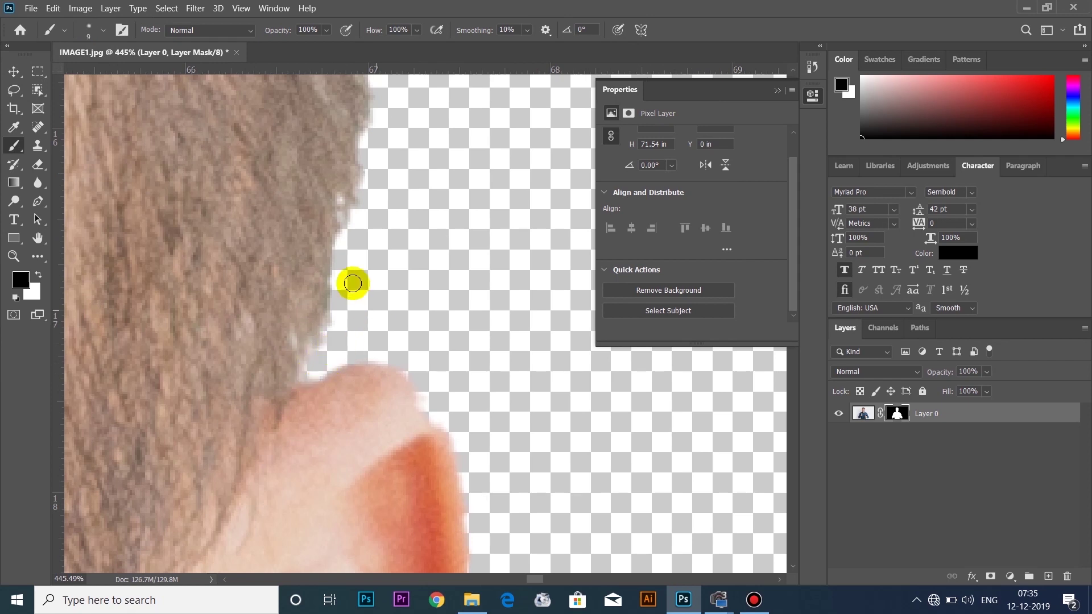
{"action": "left_click_drag", "start_coordinate": [318, 274], "coordinate": [383, 271]}
{"action": "scroll", "coordinate": [383, 271], "scroll_direction": "down", "scroll_amount": 10}
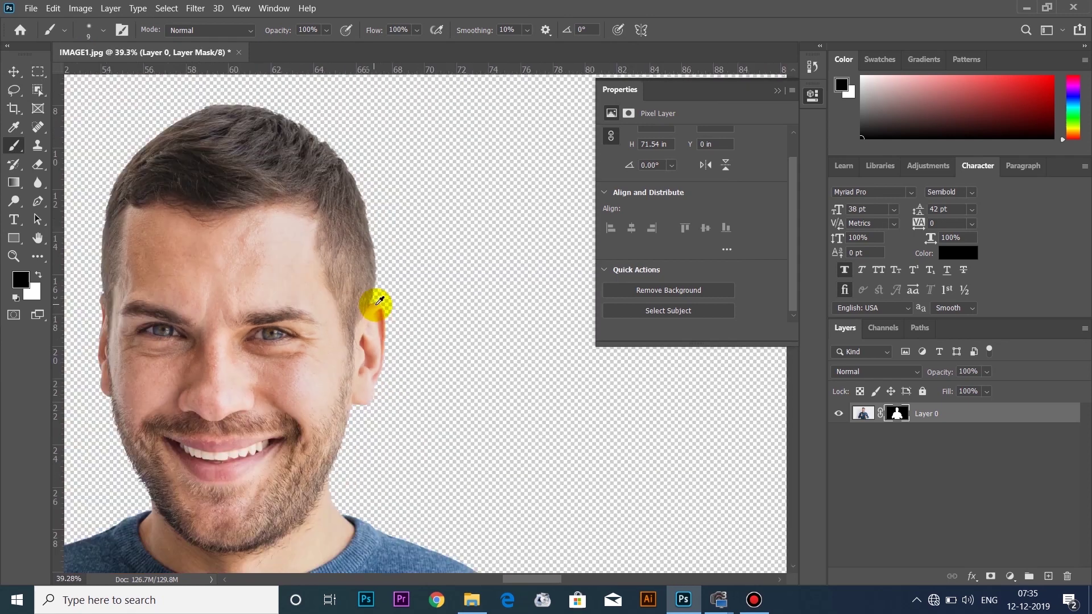
{"action": "scroll", "coordinate": [381, 302], "scroll_direction": "down", "scroll_amount": 2}
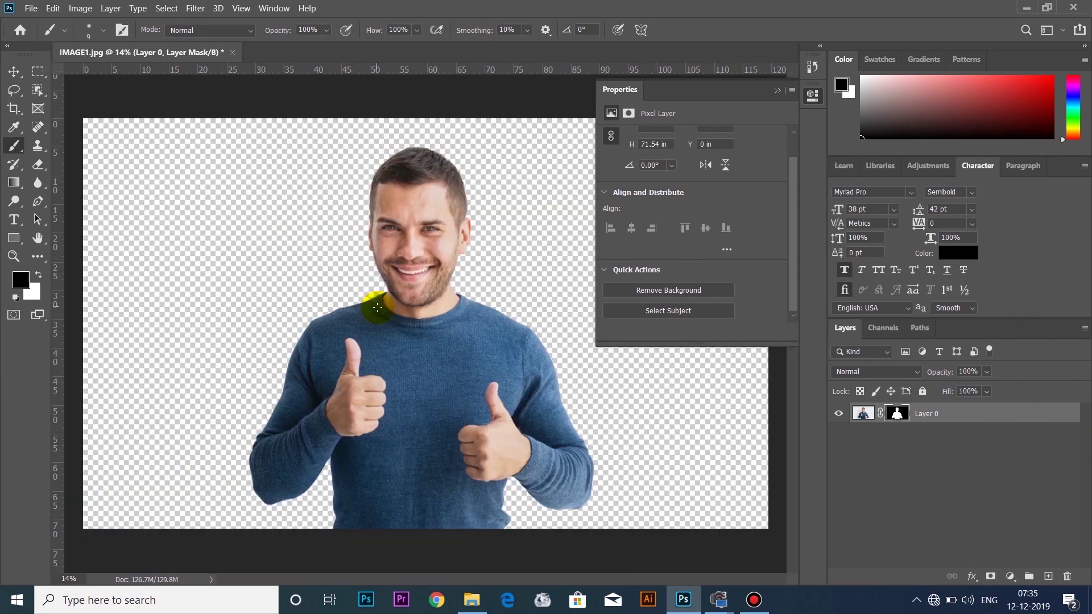
Step: Open 15851.jpg via File > Open
{"action": "left_click", "coordinate": [34, 10]}
{"action": "left_click", "coordinate": [35, 37]}
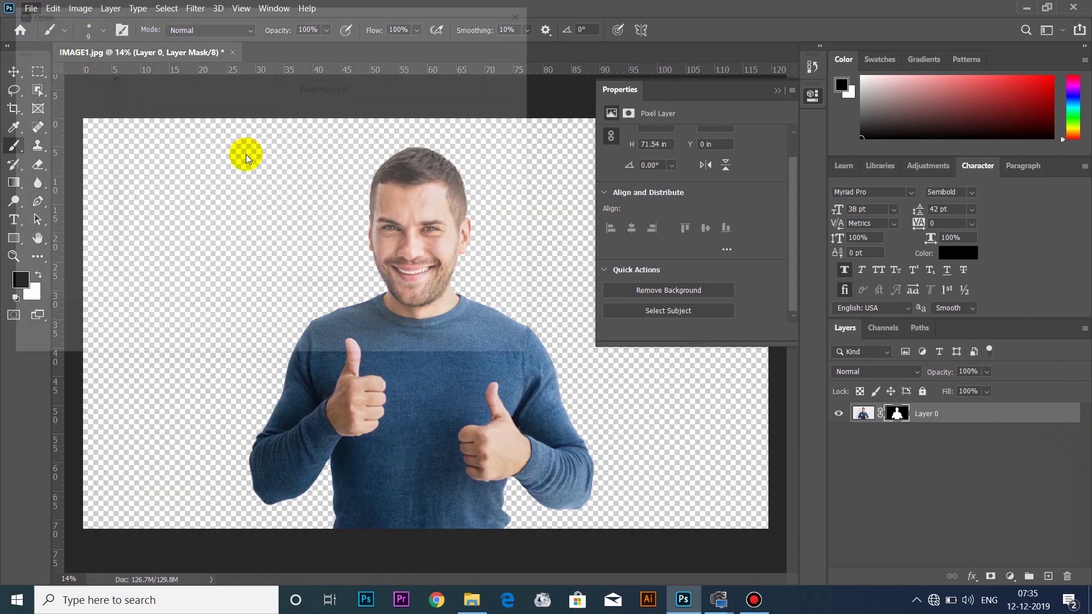
{"action": "double_click", "coordinate": [158, 145]}
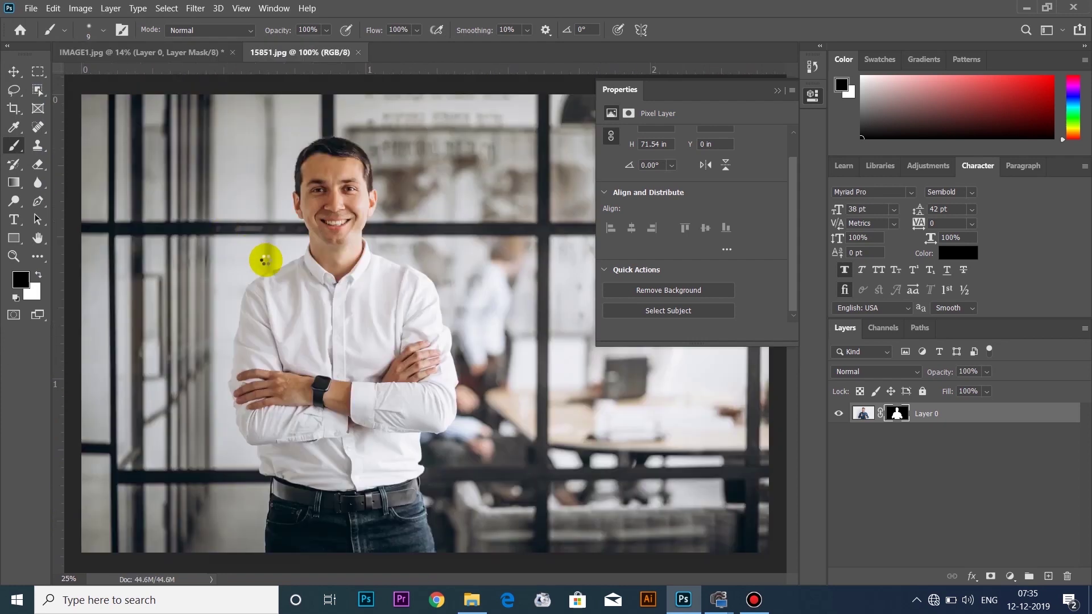
Step: Convert its Background to Layer 0 and apply Remove Background to drop the office backdrop
{"action": "double_click", "coordinate": [896, 414]}
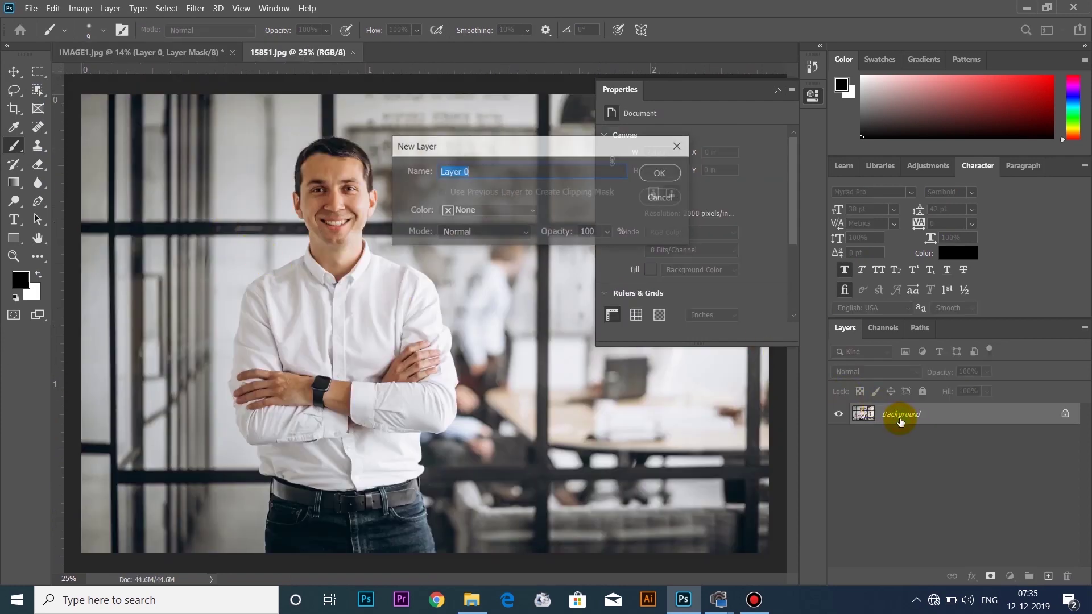
{"action": "left_click", "coordinate": [661, 172]}
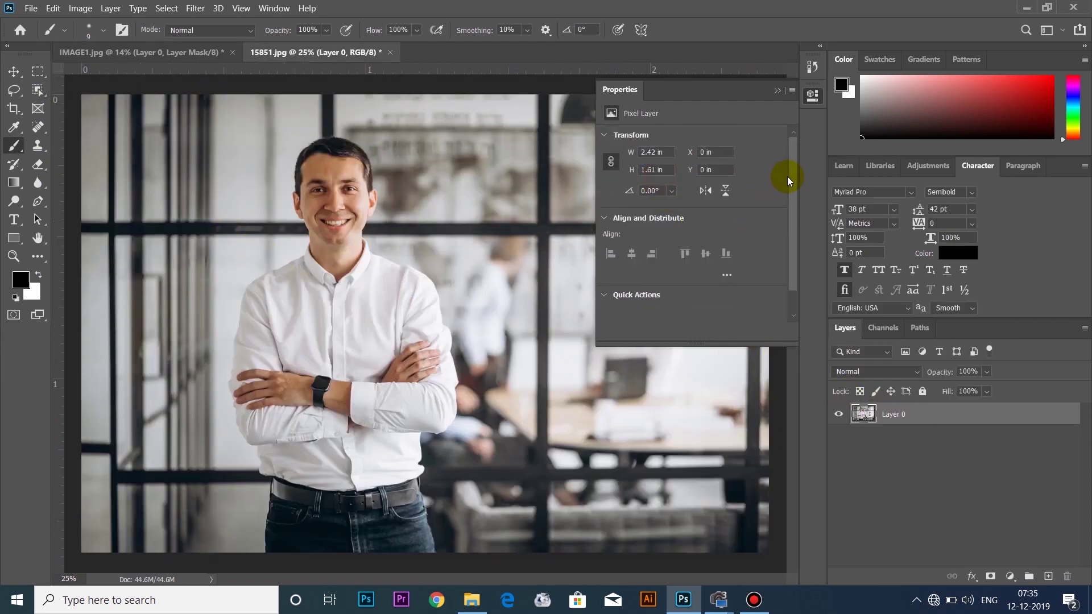
{"action": "left_click_drag", "start_coordinate": [792, 173], "coordinate": [796, 248]}
{"action": "left_click", "coordinate": [672, 292]}
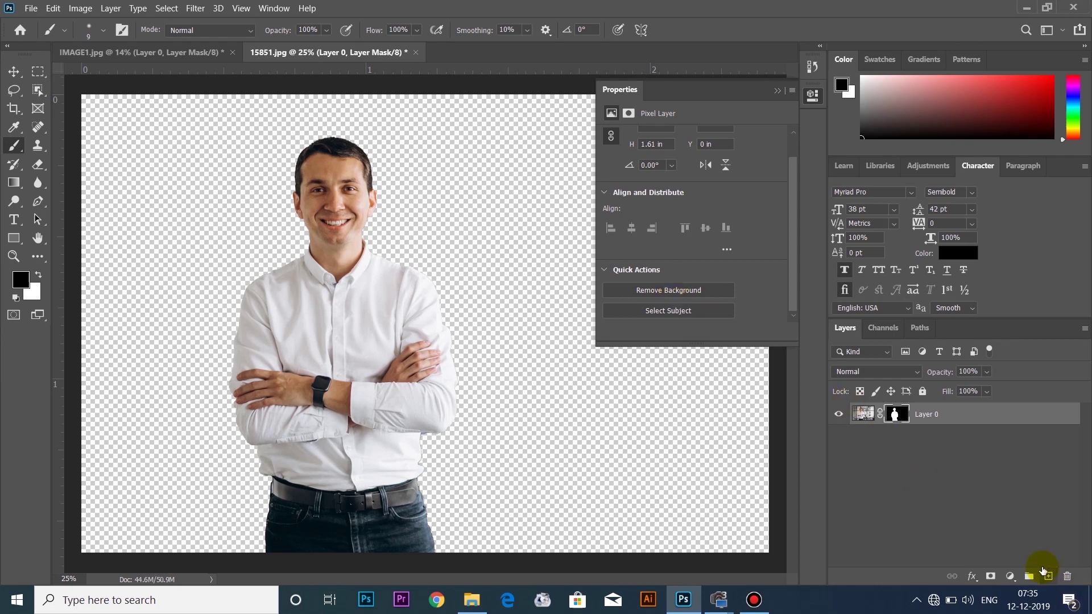
Step: In 15851.jpg, add a new layer filled olive green and move it below the man
{"action": "left_click", "coordinate": [1044, 570], "text": "alt"}
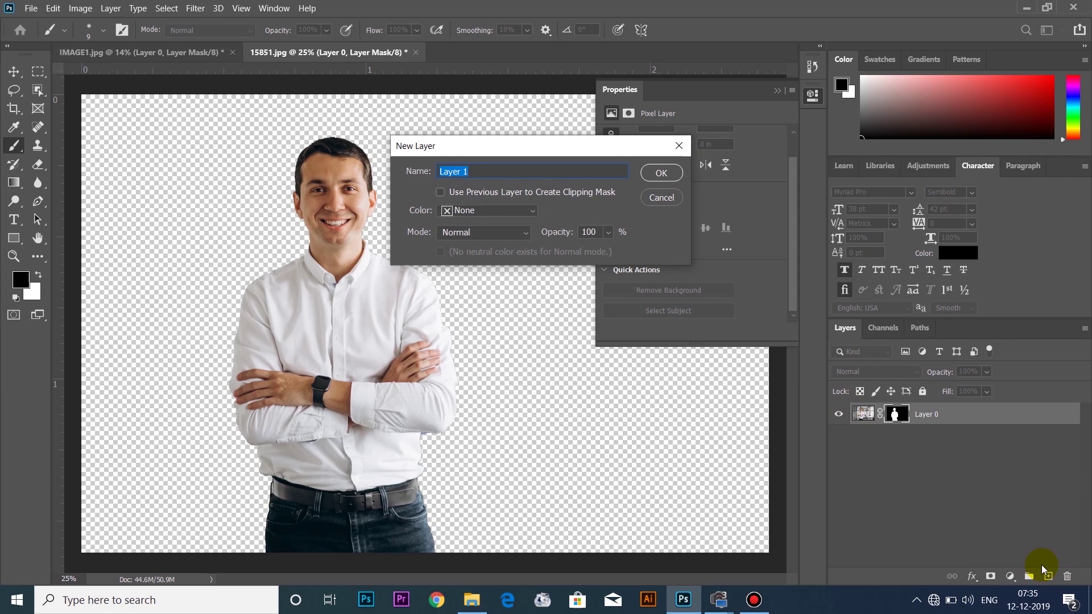
{"action": "key", "text": "Return"}
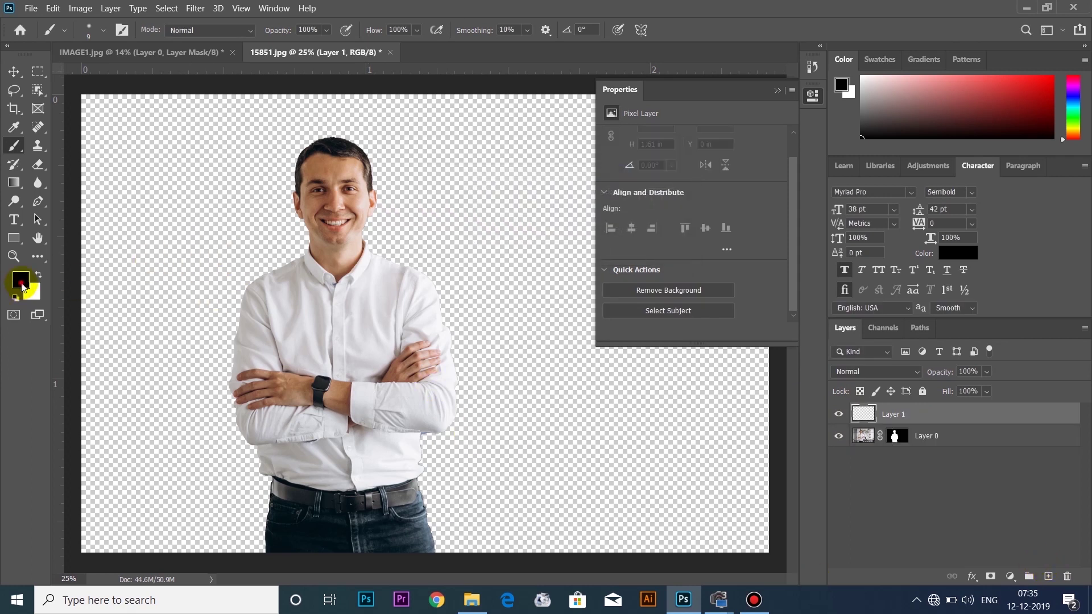
{"action": "left_click", "coordinate": [22, 287]}
{"action": "left_click", "coordinate": [551, 266]}
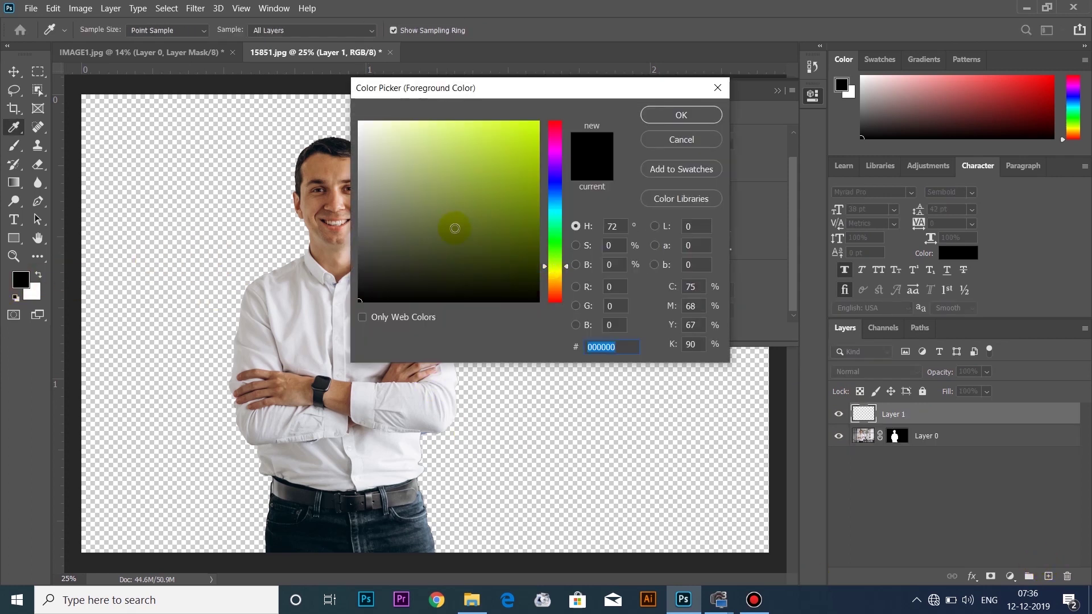
{"action": "left_click", "coordinate": [455, 228]}
{"action": "left_click", "coordinate": [649, 115]}
{"action": "key", "text": "b"}
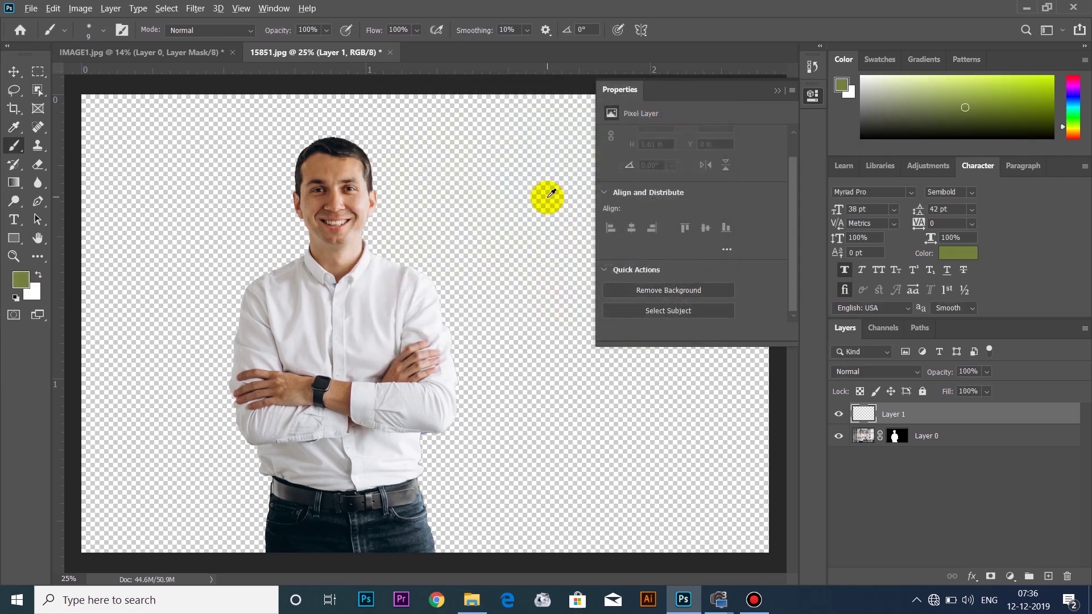
{"action": "key", "text": "alt+BackSpace"}
{"action": "key", "text": "ctrl+bracketleft"}
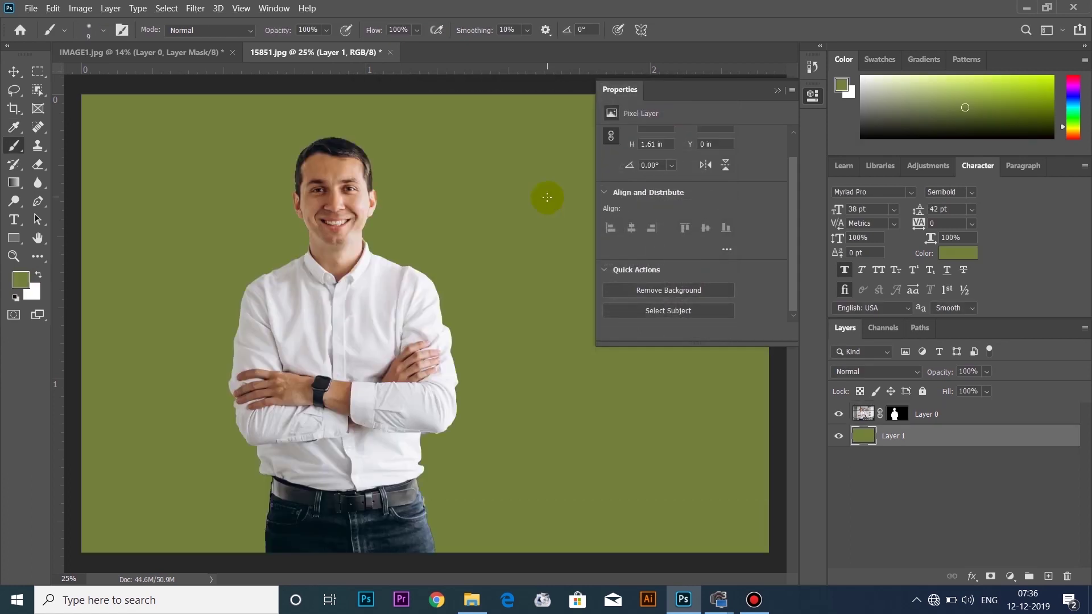
Step: In IMAGE1.jpg, add an olive-green filled Layer 1 beneath the thumbs-up man
{"action": "key", "text": "ctrl+Tab"}
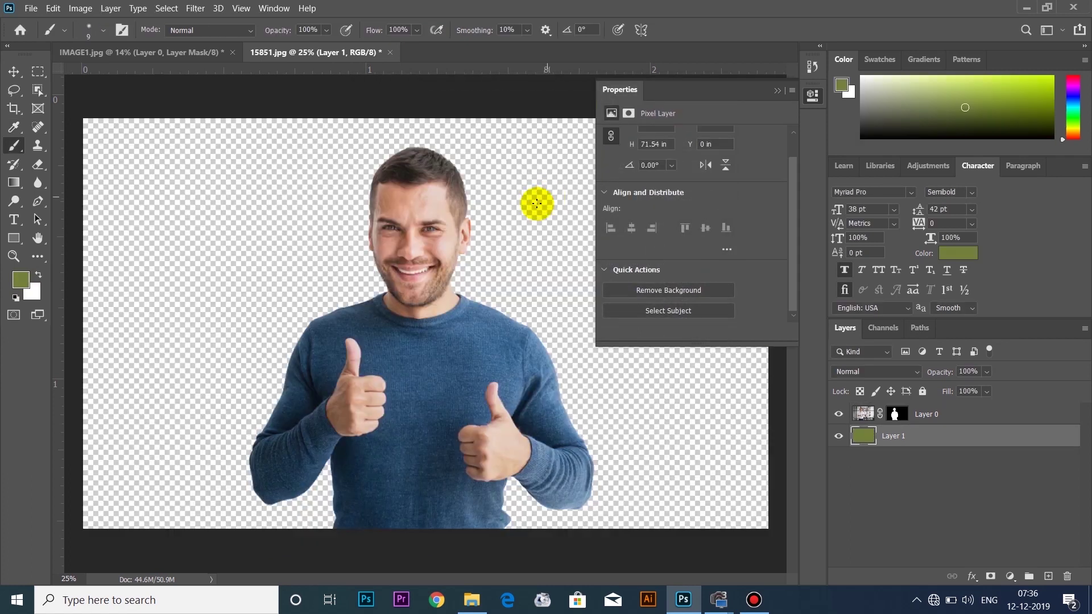
{"action": "key", "text": "d"}
{"action": "left_click", "coordinate": [1048, 576]}
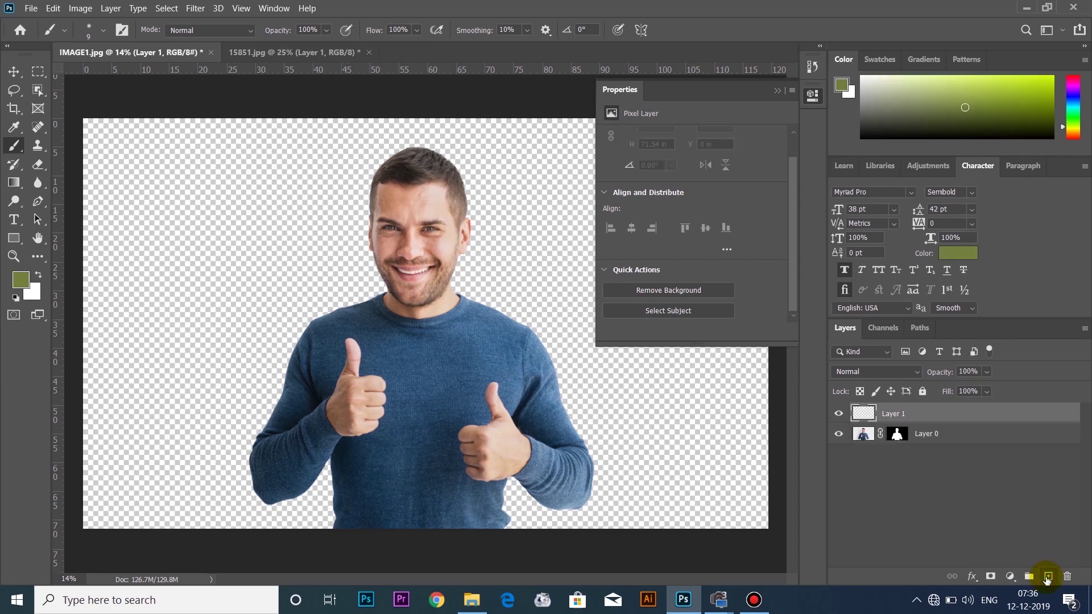
{"action": "key", "text": "alt+BackSpace"}
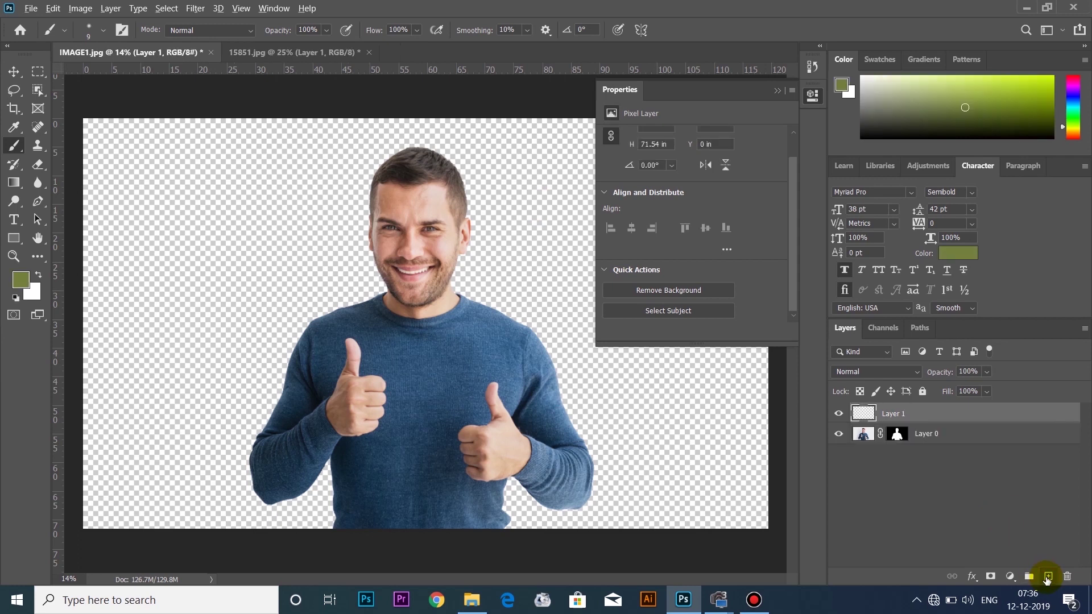
{"action": "key", "text": "ctrl+bracketleft"}
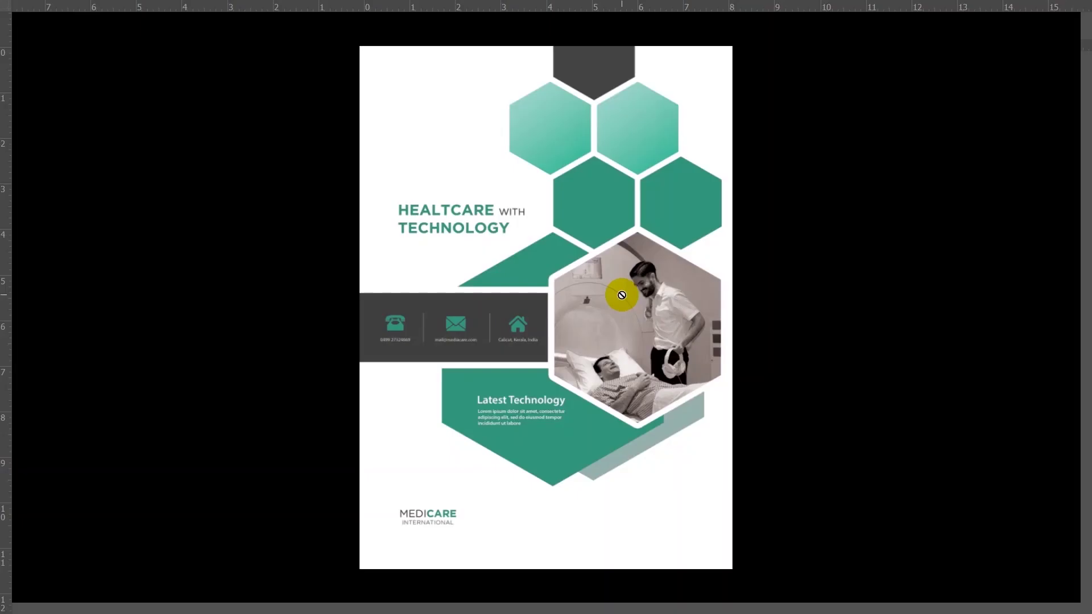
Step: Switch the Medical Brochure.psd flyer from full-screen back to standard screen mode with F
{"action": "key", "text": "f"}
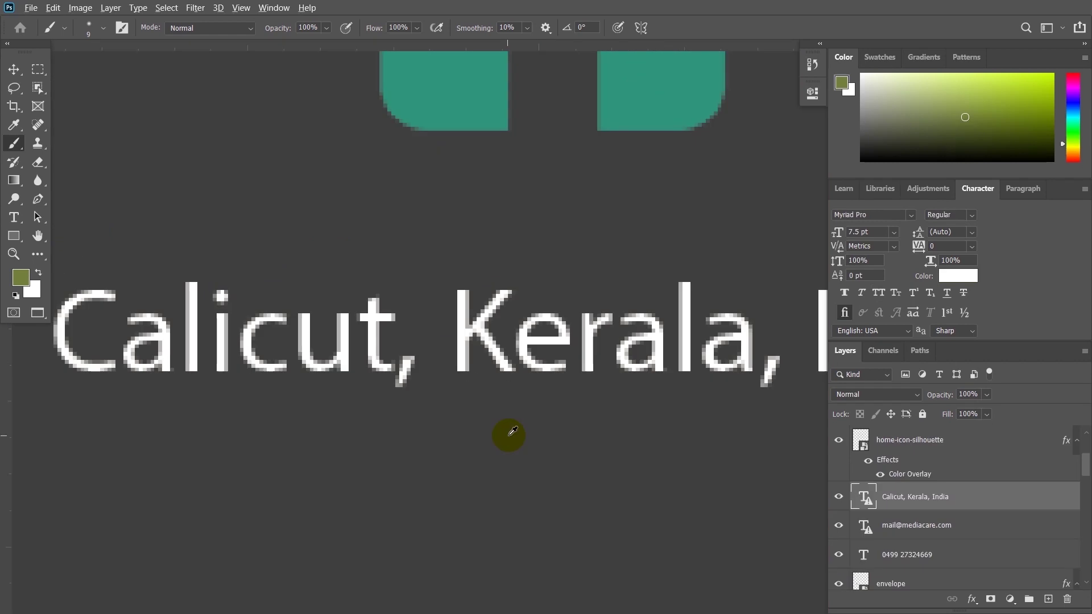
{"action": "scroll", "coordinate": [510, 434], "scroll_direction": "down", "scroll_amount": 5}
{"action": "scroll", "coordinate": [524, 446], "scroll_direction": "down", "scroll_amount": 3}
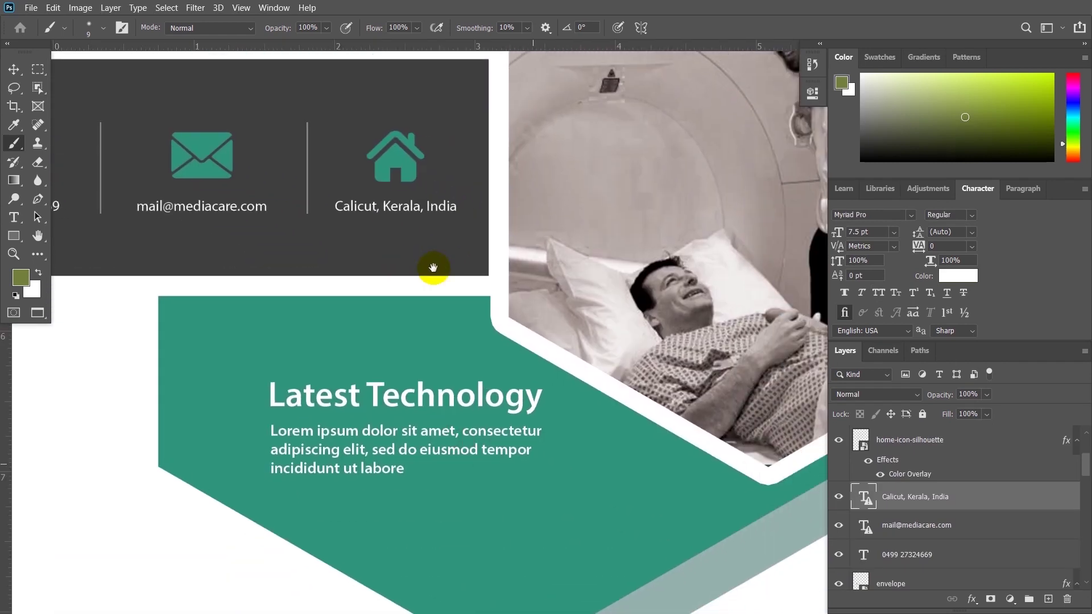
{"action": "scroll", "coordinate": [432, 268], "scroll_direction": "right", "scroll_amount": 2}
{"action": "scroll", "coordinate": [383, 312], "scroll_direction": "up", "scroll_amount": 4}
{"action": "scroll", "coordinate": [447, 312], "scroll_direction": "up", "scroll_amount": 3}
{"action": "scroll", "coordinate": [447, 312], "scroll_direction": "right", "scroll_amount": 2}
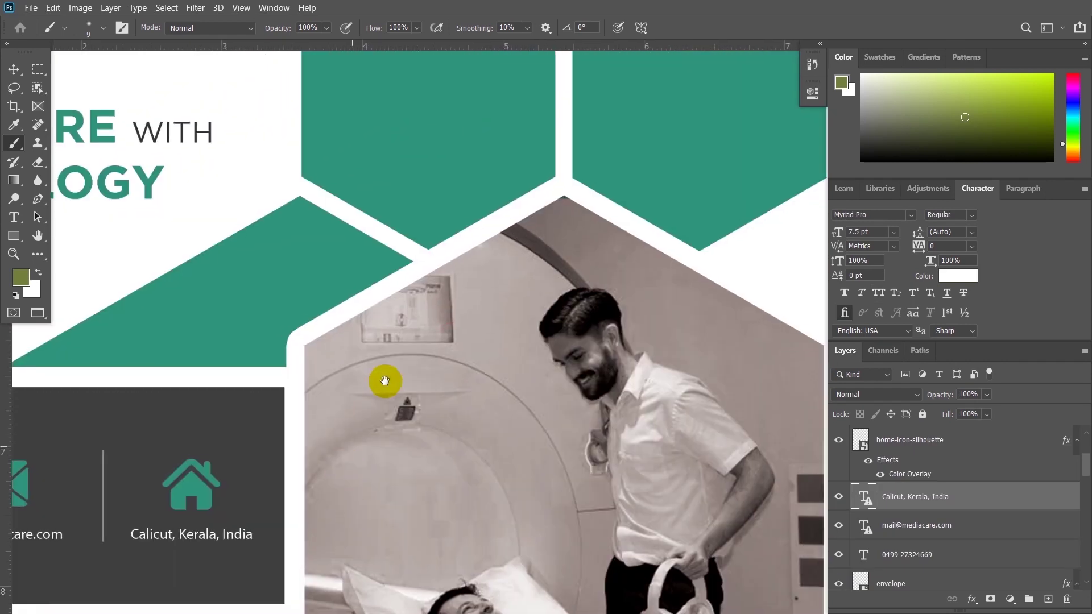
{"action": "scroll", "coordinate": [573, 361], "scroll_direction": "up", "scroll_amount": 2}
{"action": "scroll", "coordinate": [390, 488], "scroll_direction": "down", "scroll_amount": 1}
{"action": "scroll", "coordinate": [360, 504], "scroll_direction": "up", "scroll_amount": 2}
{"action": "scroll", "coordinate": [359, 504], "scroll_direction": "up", "scroll_amount": 2}
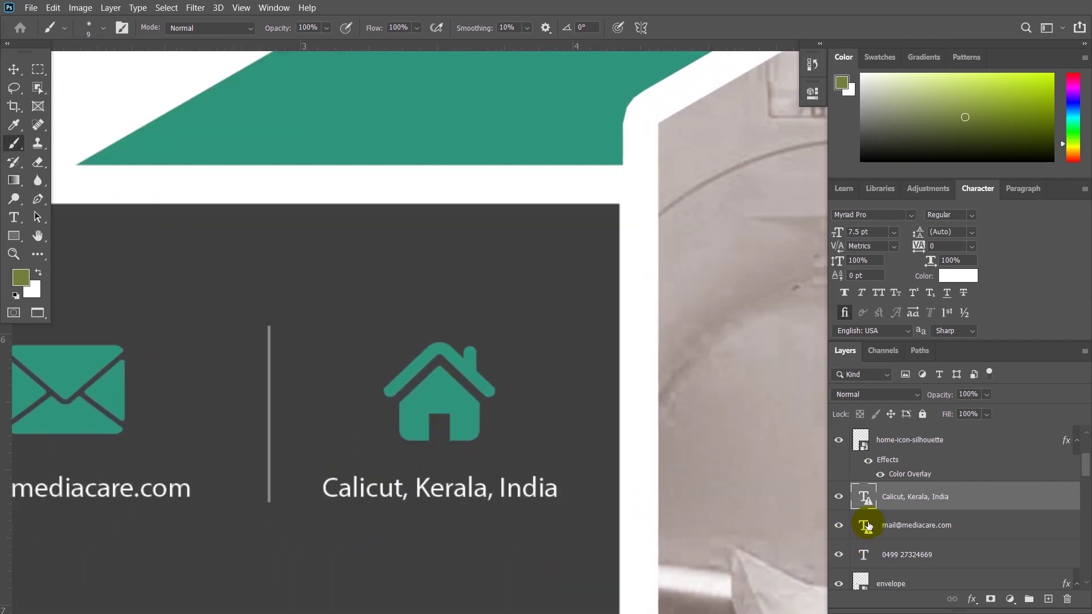
Step: Jump the view from layer thumbnails to the Calicut, Kerala, India address, zoom in, visit the phone-number layer, then return
{"action": "left_click", "coordinate": [865, 498]}
{"action": "key", "text": "ctrl+plus"}
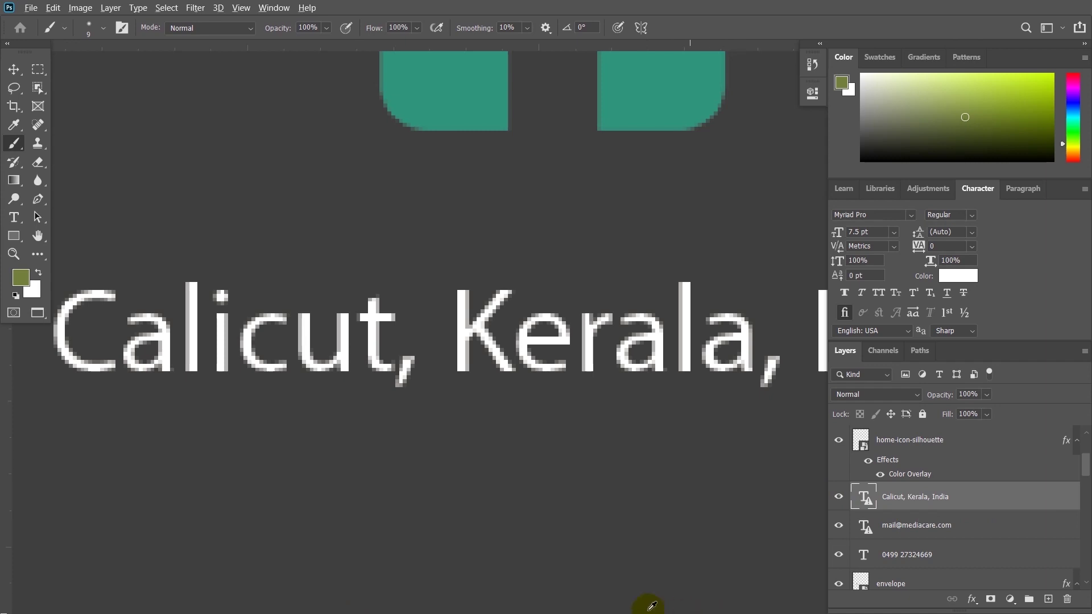
{"action": "double_click", "coordinate": [863, 560]}
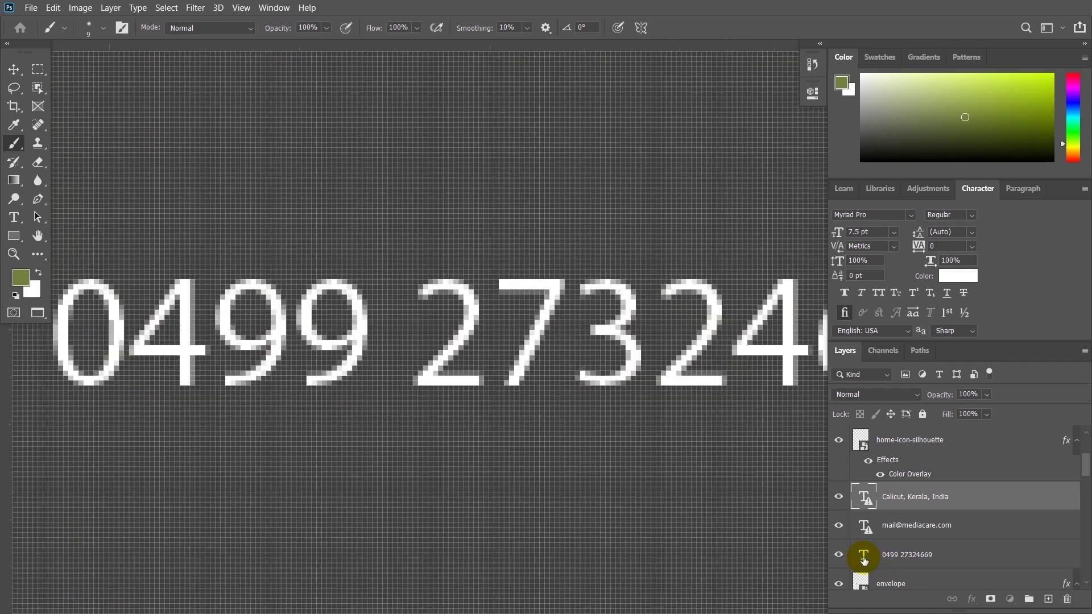
{"action": "left_click", "coordinate": [864, 561]}
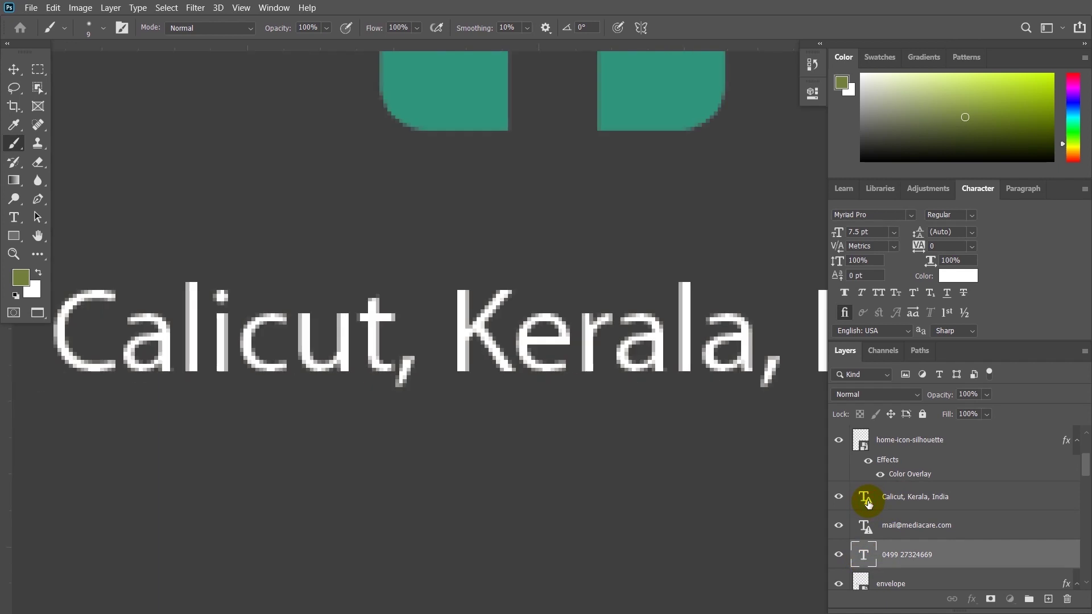
{"action": "left_click", "coordinate": [868, 504]}
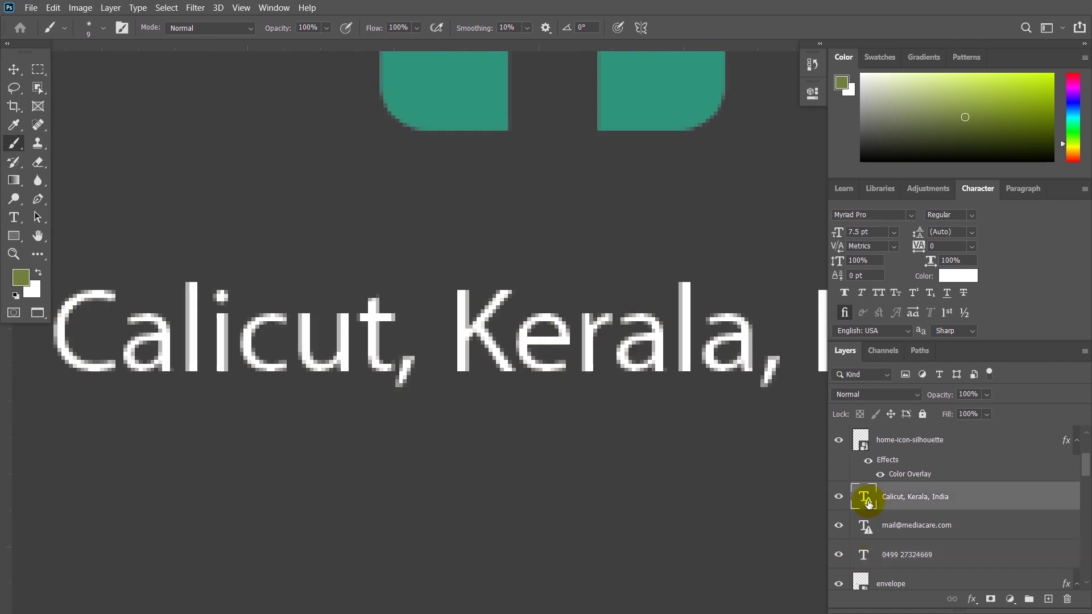